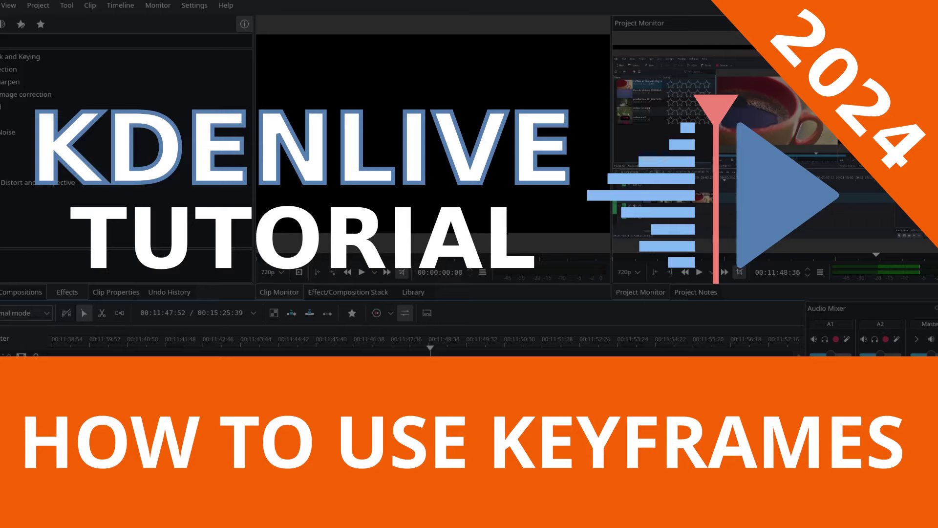
Step: Switch back to the Editing layout so the audio mixer and timeline guides appear
click(429, 313)
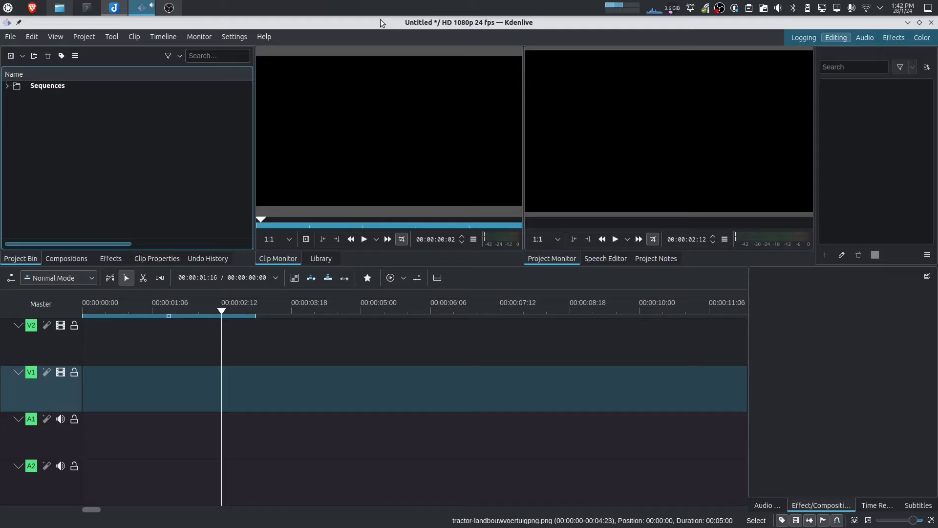
click(832, 39)
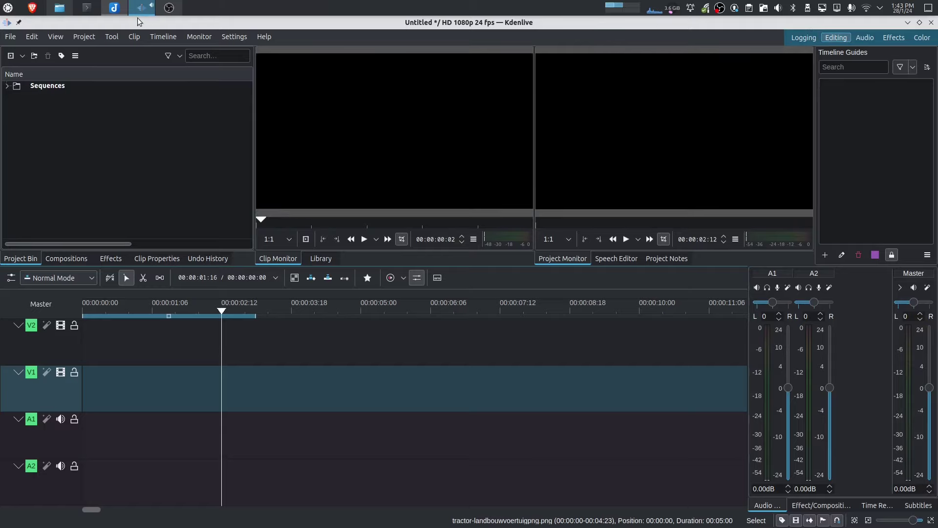
Step: Import tractor-landbouwvoertuigpng.png from Dolphin's Demo folder into the Project Bin, keeping the 1080p profile
click(58, 8)
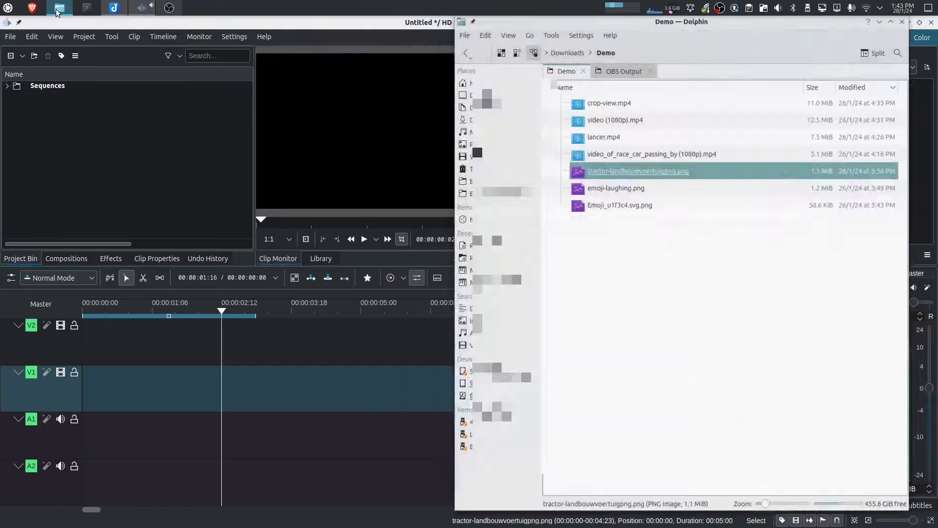
drag(638, 171, 122, 147)
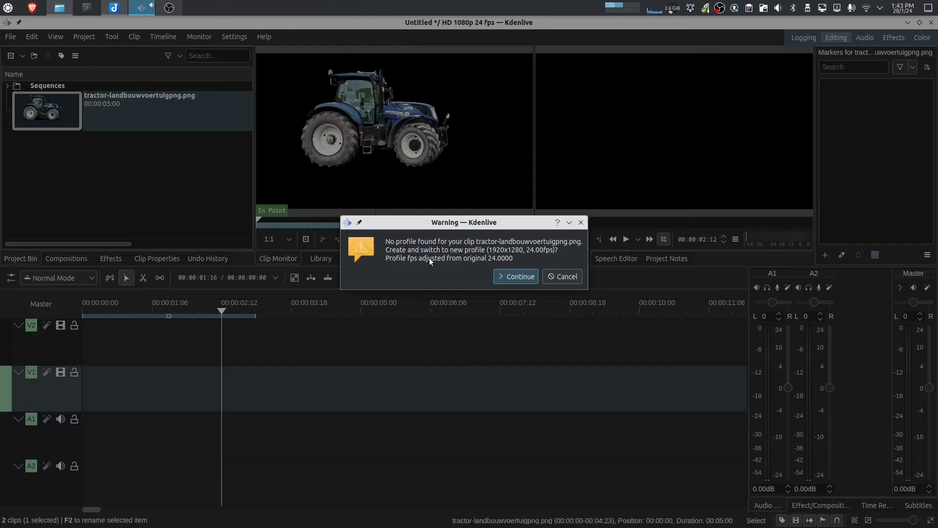
click(557, 277)
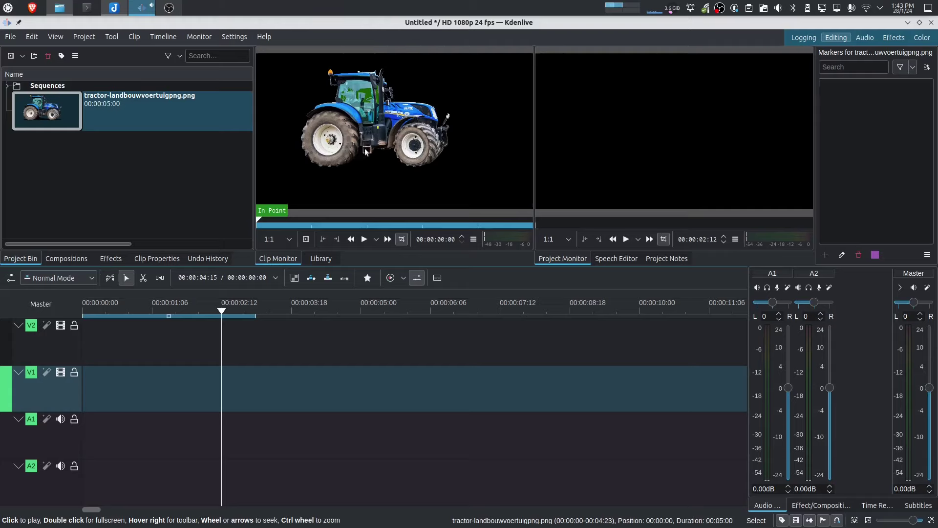
Step: Play and stop the tractor clip in the Clip Monitor, then seek back to its start
click(364, 239)
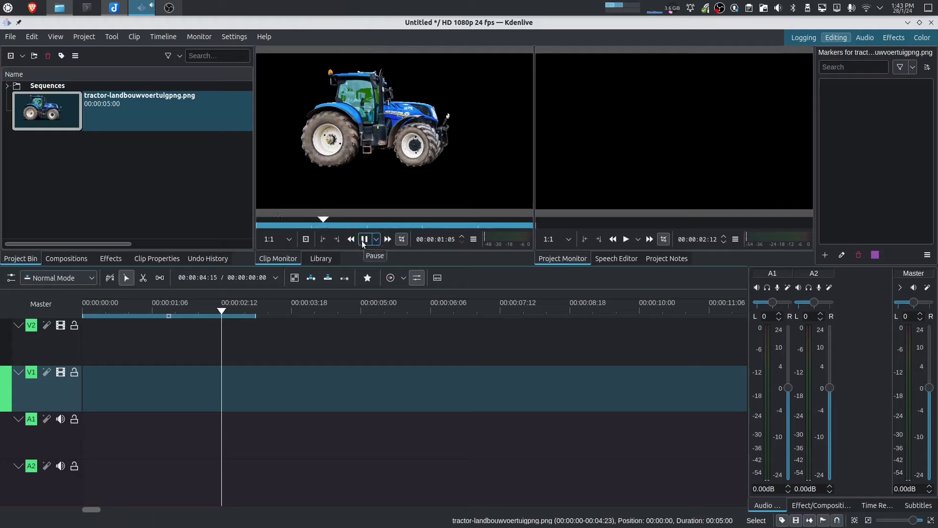
click(363, 239)
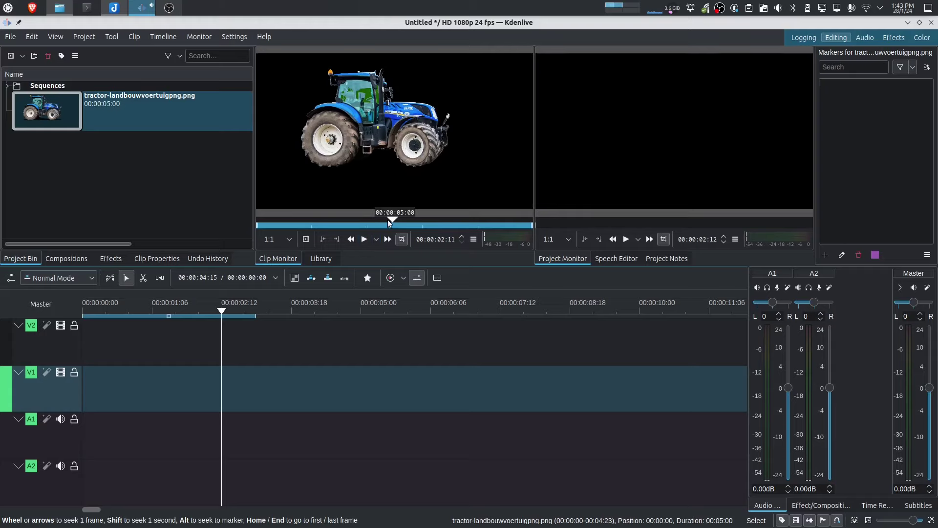
click(258, 221)
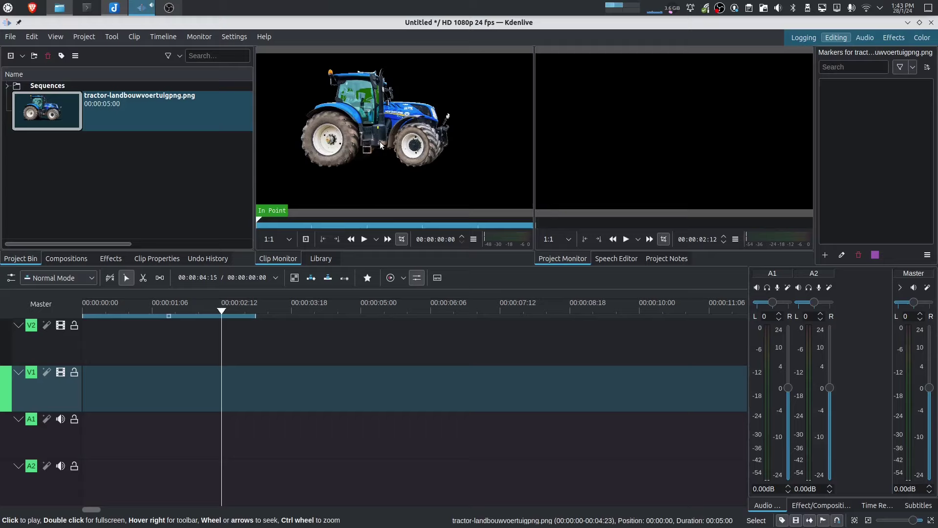
Step: Place the 5-second tractor clip at 0:00 on track V1 and select it on the timeline
drag(172, 121, 93, 386)
click(209, 390)
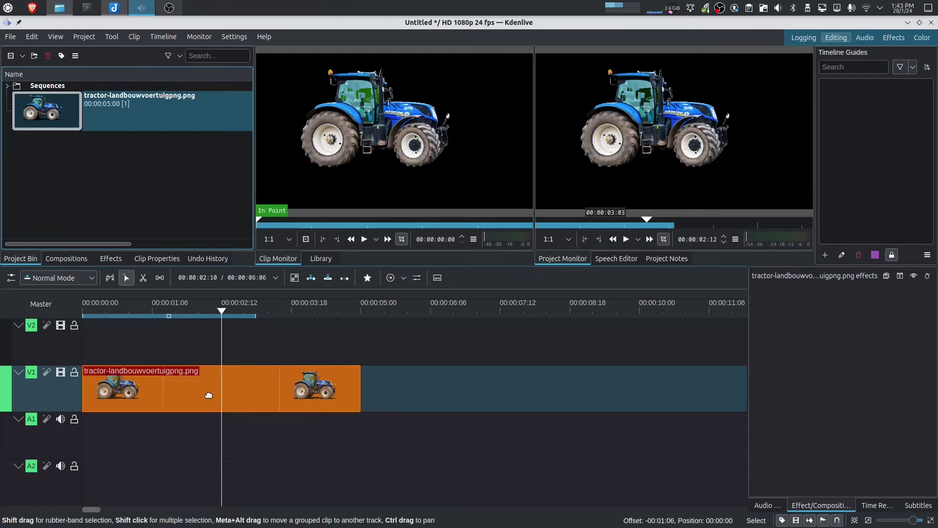
drag(222, 312, 344, 320)
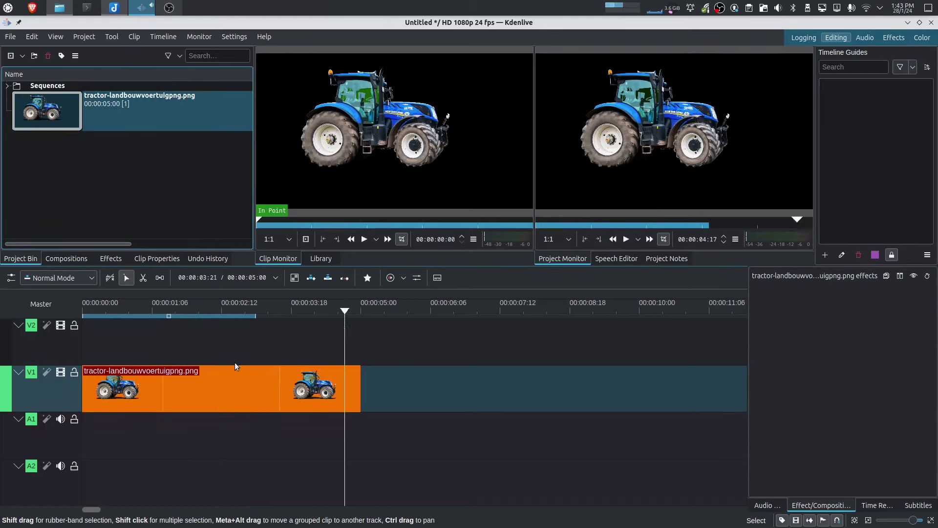
click(107, 183)
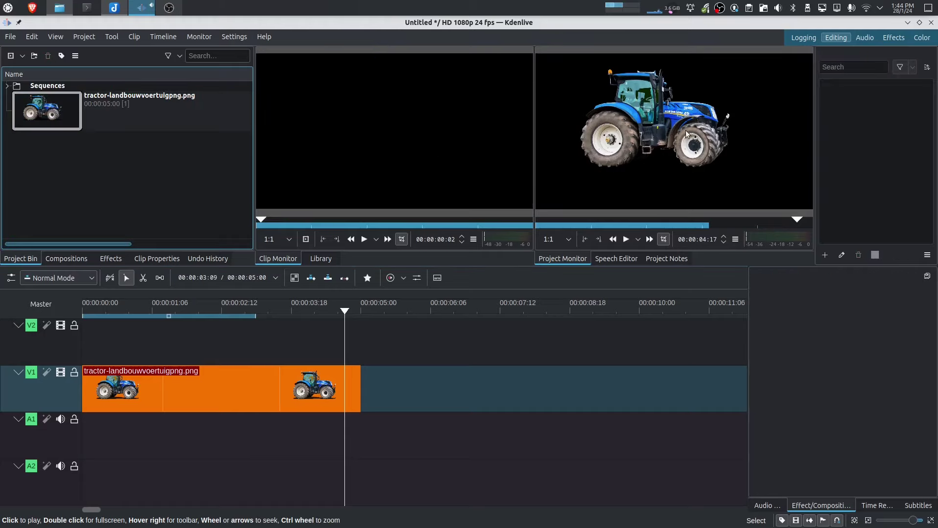
drag(343, 313, 252, 333)
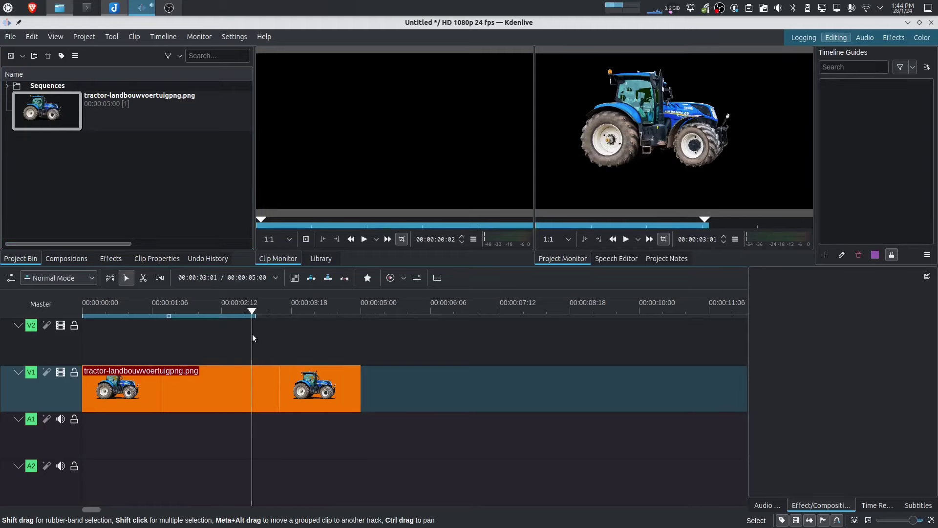
click(278, 387)
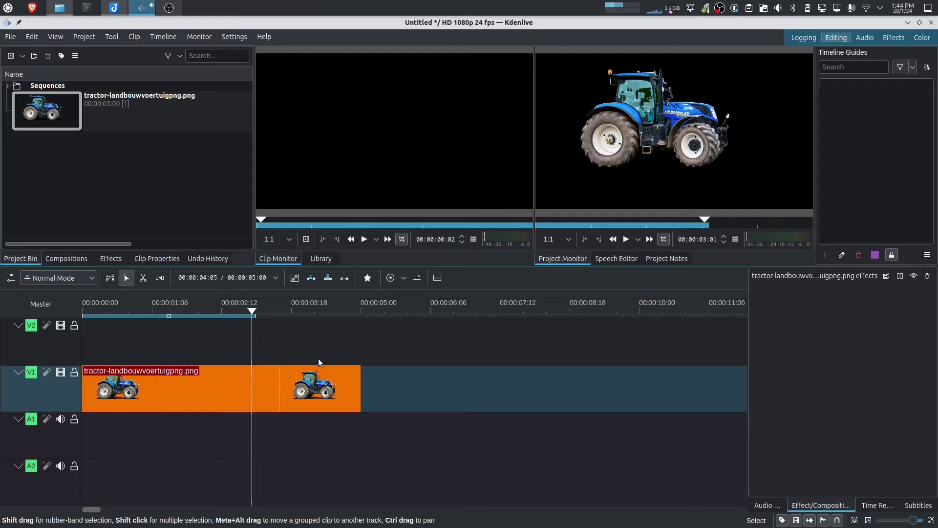
Step: Search the effects for 'transfo', drop Transform onto the tractor clip, and scrub through it
click(111, 259)
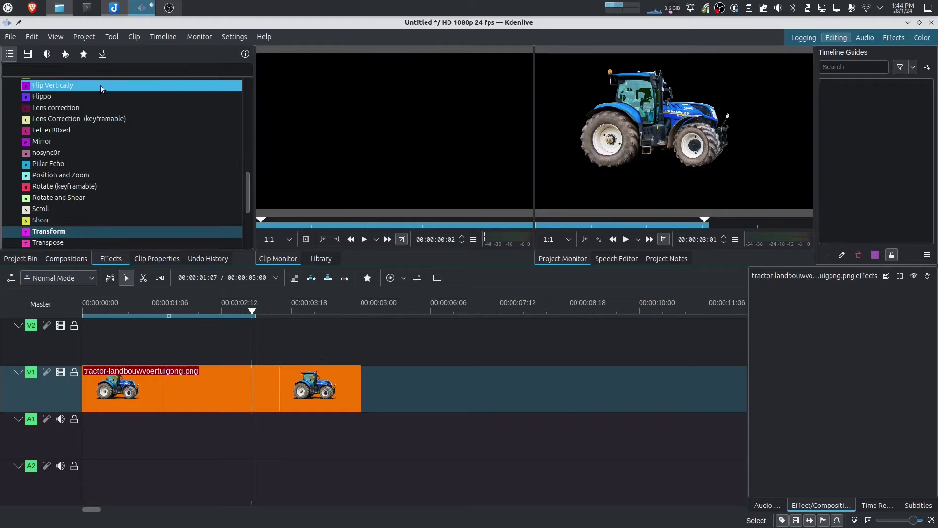
click(101, 68)
text(tra)
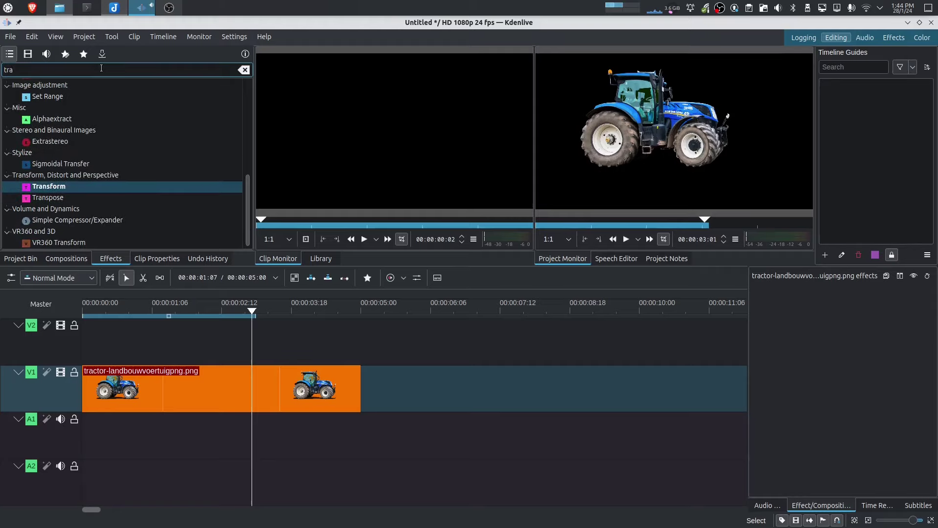
text(nsfo)
drag(109, 95, 184, 395)
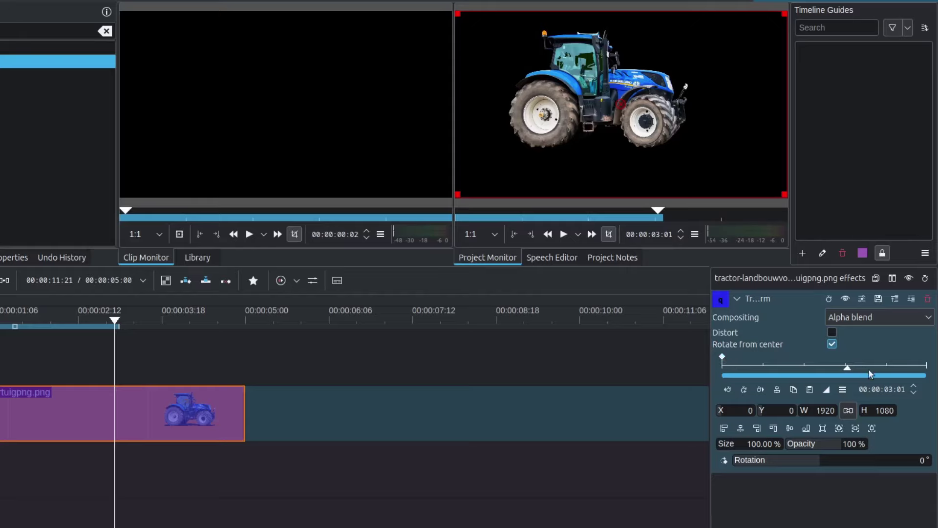
click(723, 372)
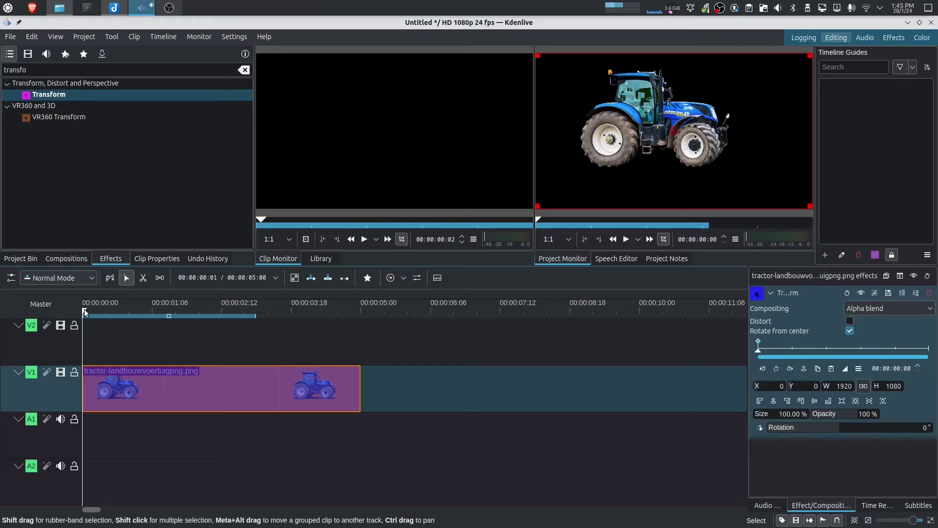
drag(86, 313, 317, 322)
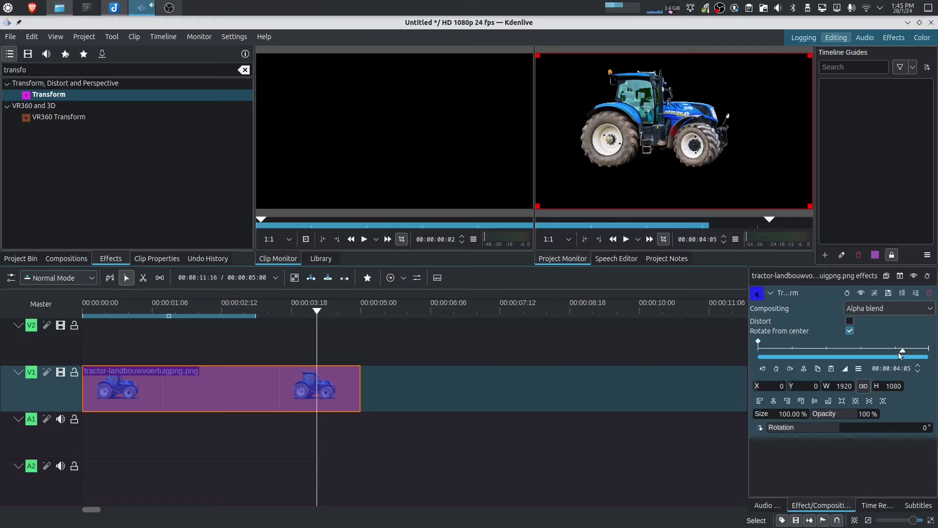
drag(316, 309, 356, 321)
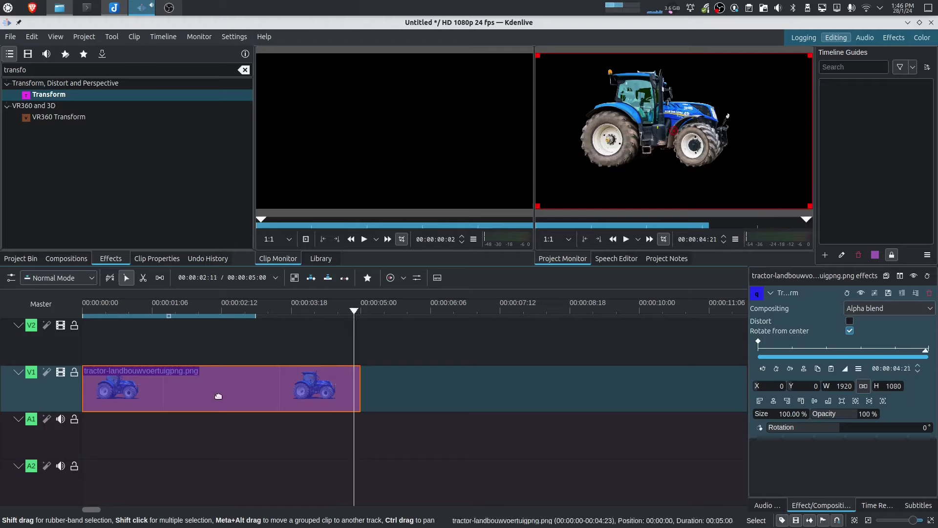
Step: On the starting keyframe, shrink the tractor to about 50.78% (975×577) at X -78, Y 557
key(Home)
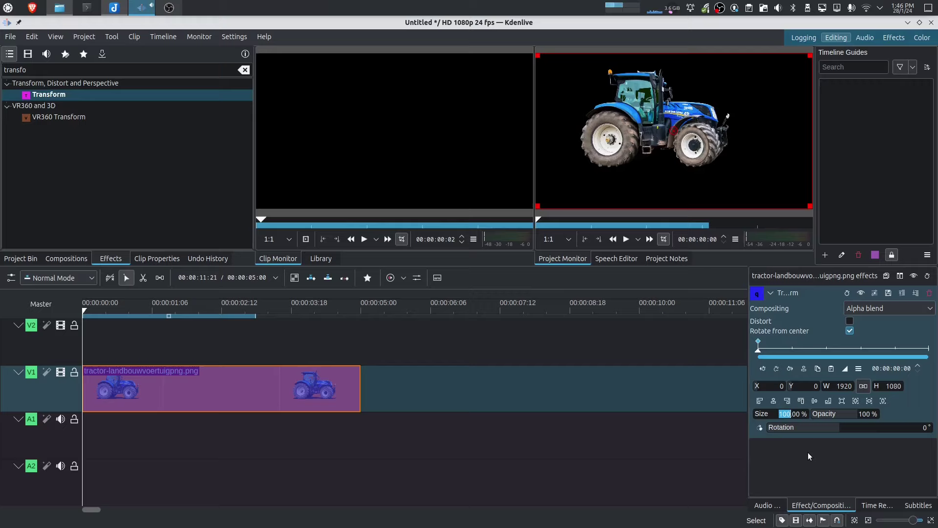
text(0)
key(Return)
drag(596, 175, 598, 174)
mouse_move(678, 130)
mouse_down()
mouse_move(654, 140)
mouse_move(662, 136)
mouse_up()
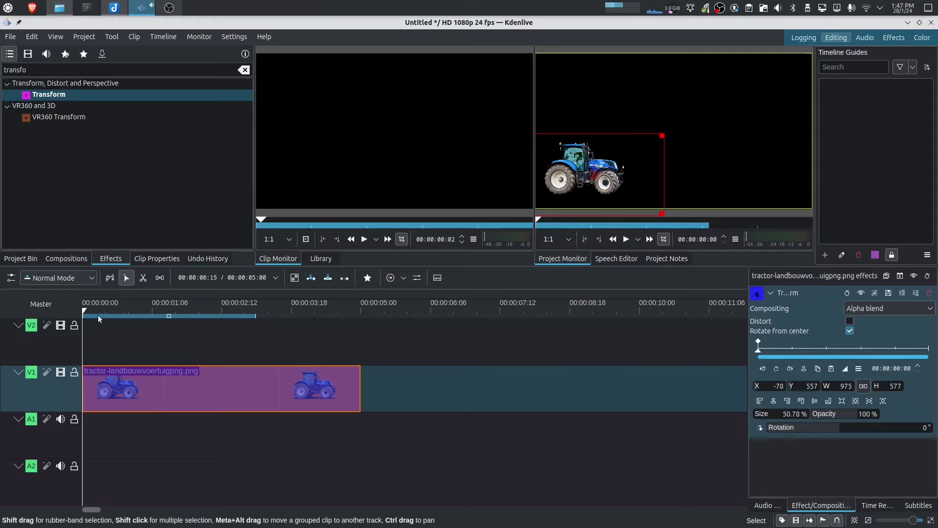
drag(84, 309, 330, 321)
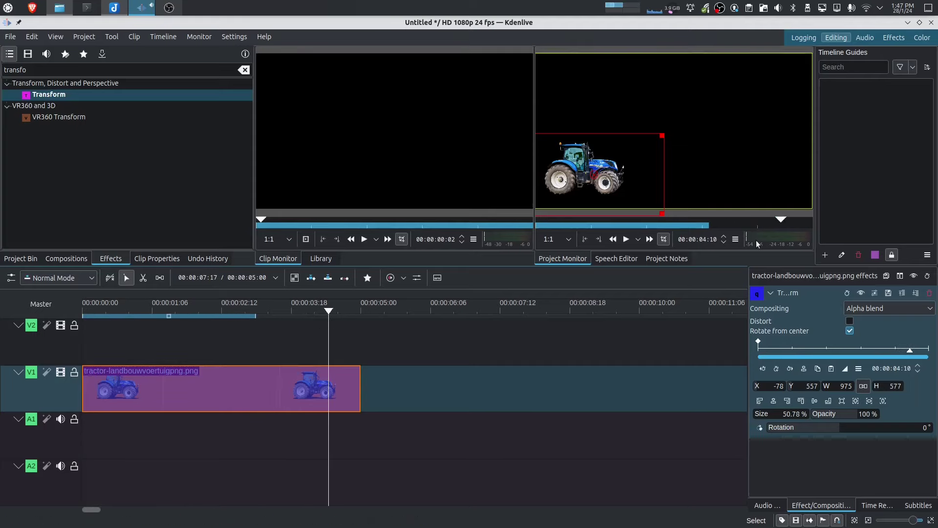
Step: Add a keyframe at 00:00:04:10 moving the tractor to the lower right, X 1173, Y 567
click(776, 369)
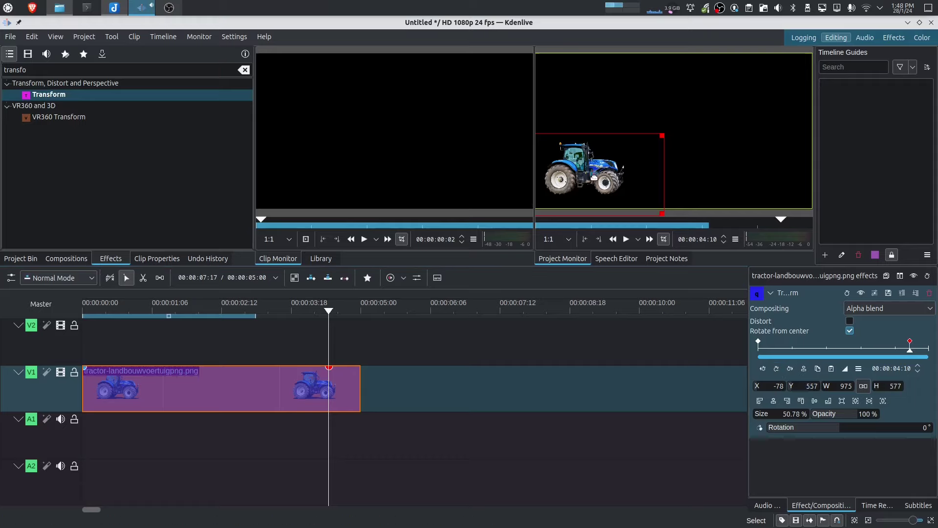
drag(594, 178, 776, 178)
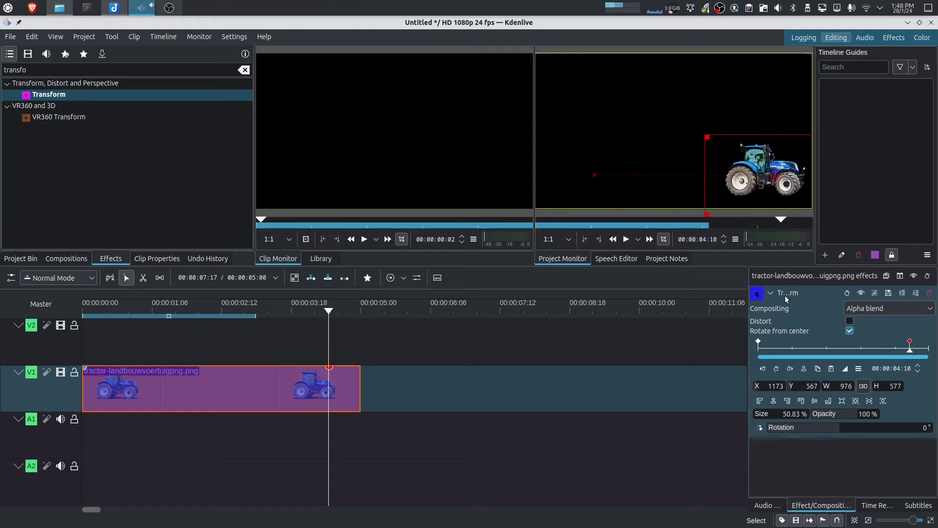
click(767, 370)
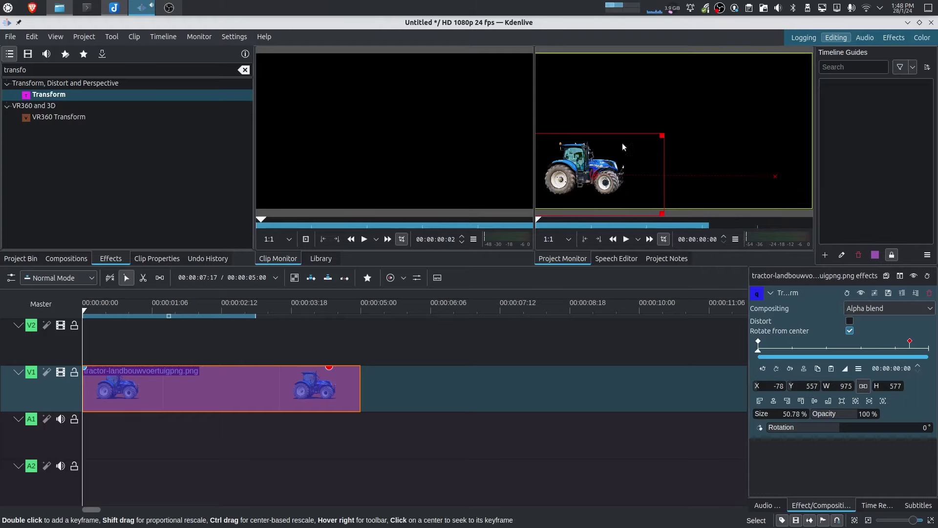
click(790, 369)
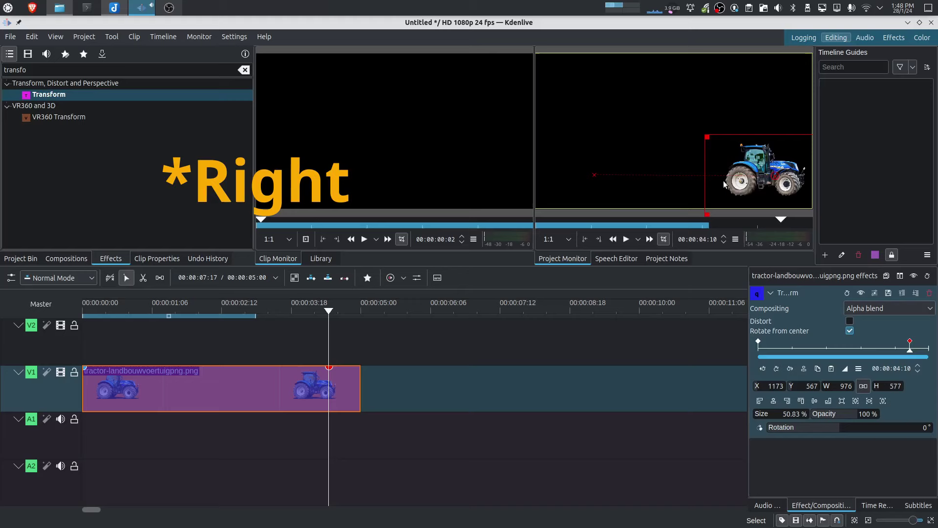
Step: Play the tractor animation from the timeline start, then stop and reselect the clip
click(212, 337)
key(Home)
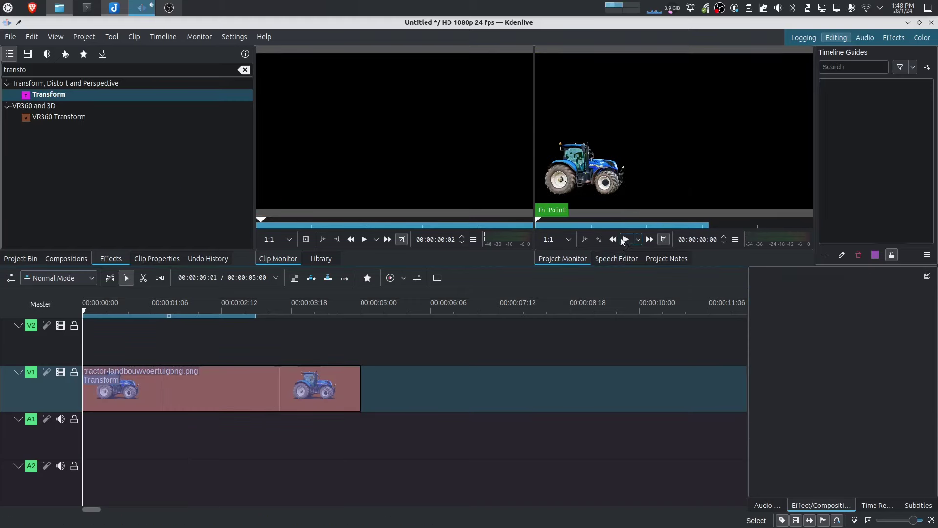
key(space)
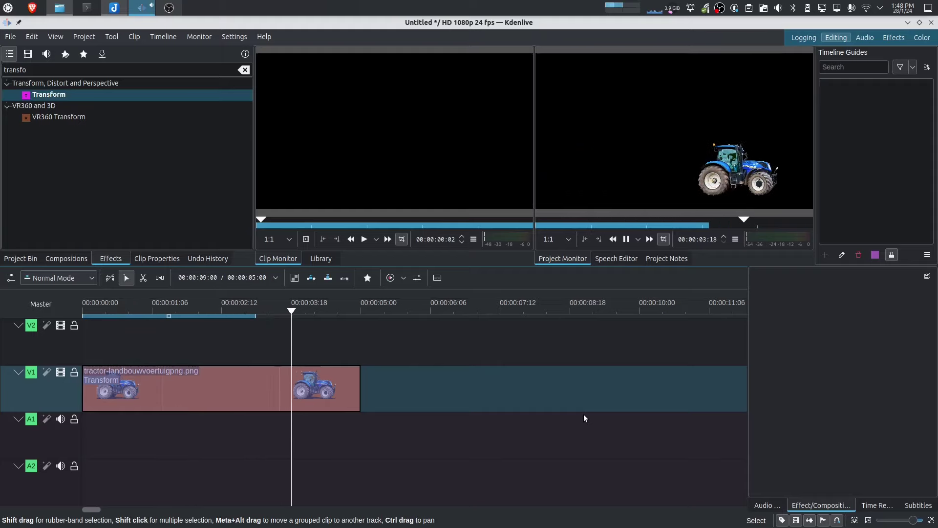
click(572, 391)
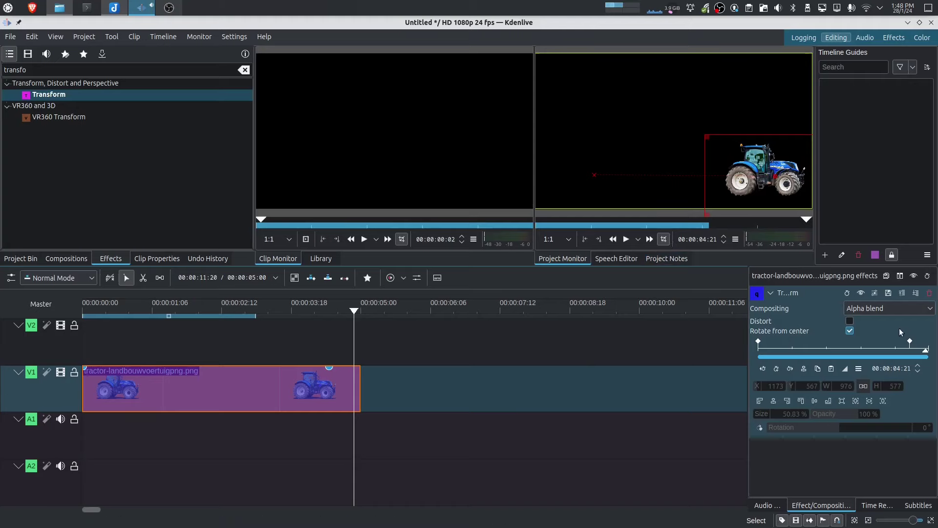
Step: Move the second Transform keyframe back to 00:00:02:00 and preview the tractor's slide
drag(910, 344, 827, 346)
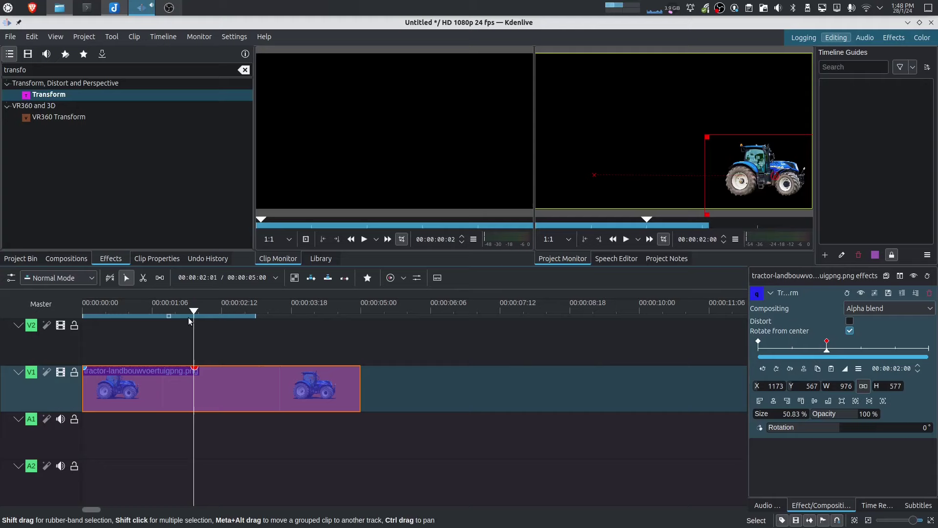
drag(192, 309, 82, 310)
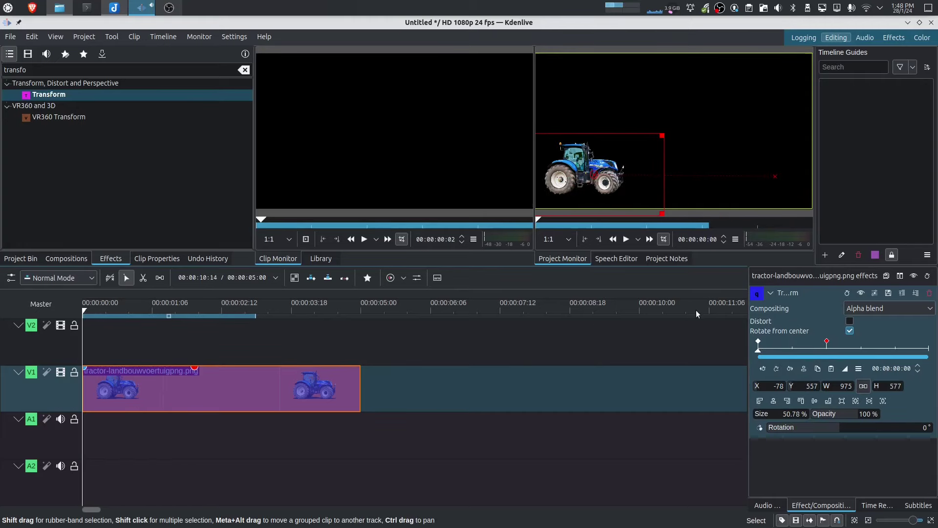
click(625, 238)
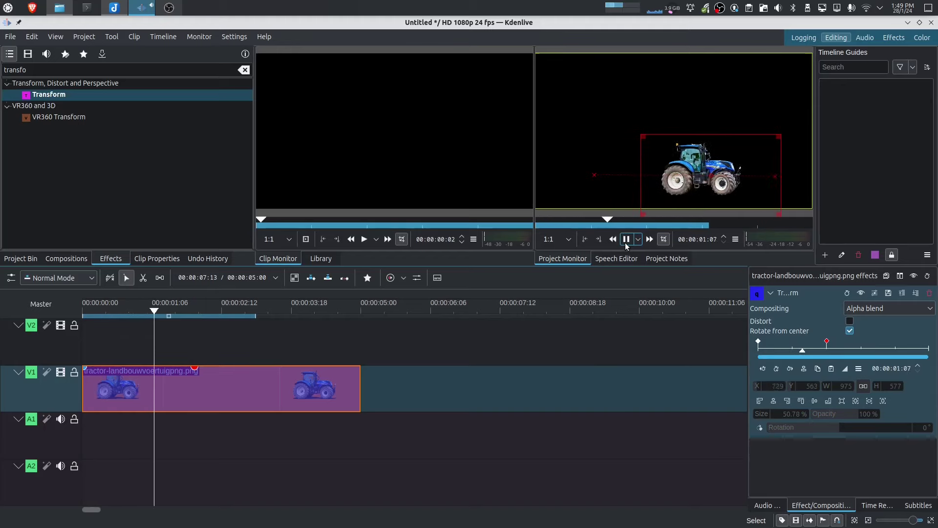
click(759, 370)
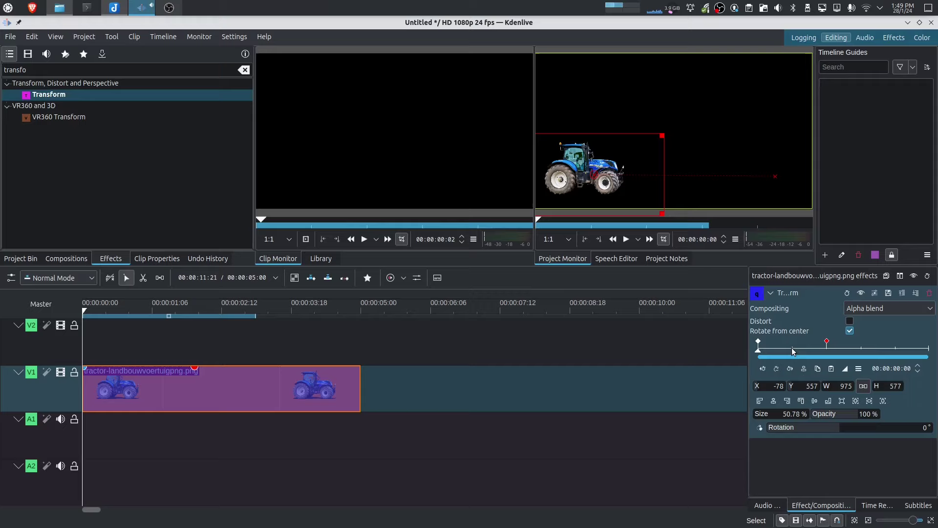
Step: Add a keyframe at 00:00:01:00 lifting the tractor to top centre (X 558, Y 26)
drag(758, 353, 793, 352)
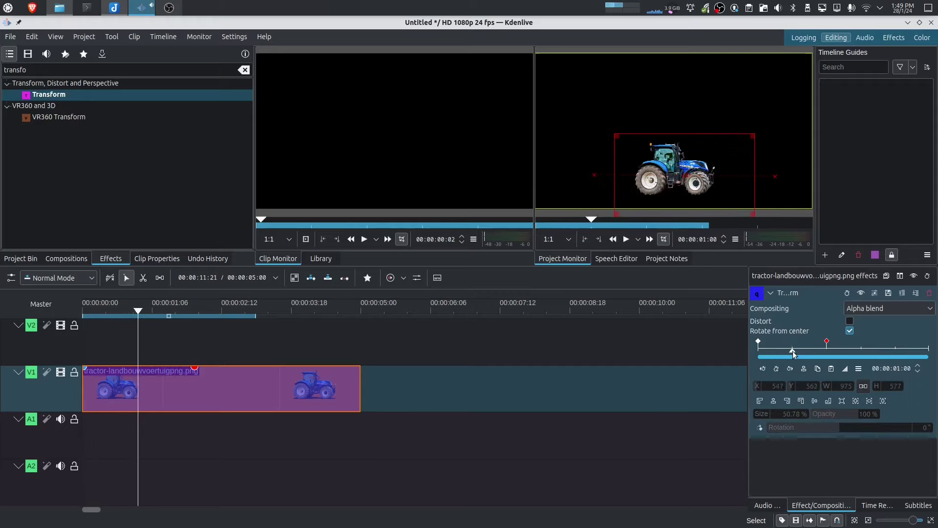
click(777, 370)
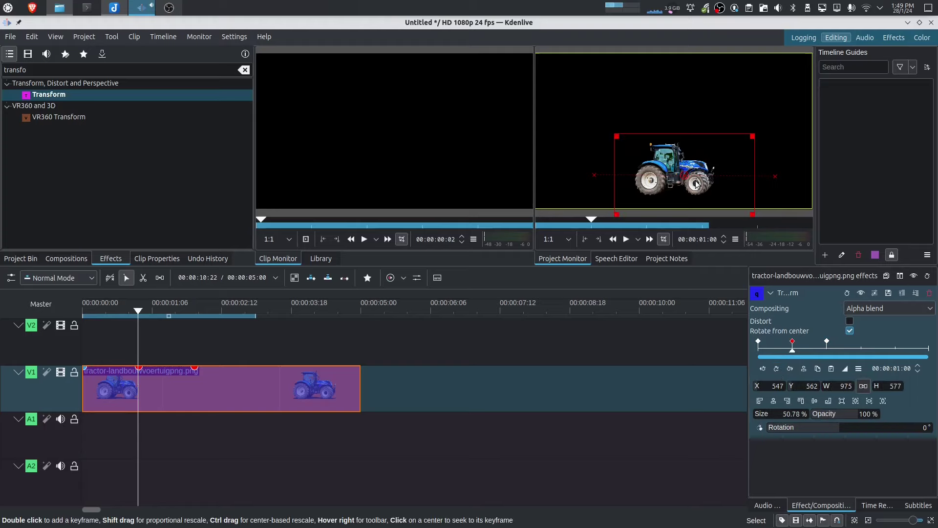
drag(684, 172, 685, 94)
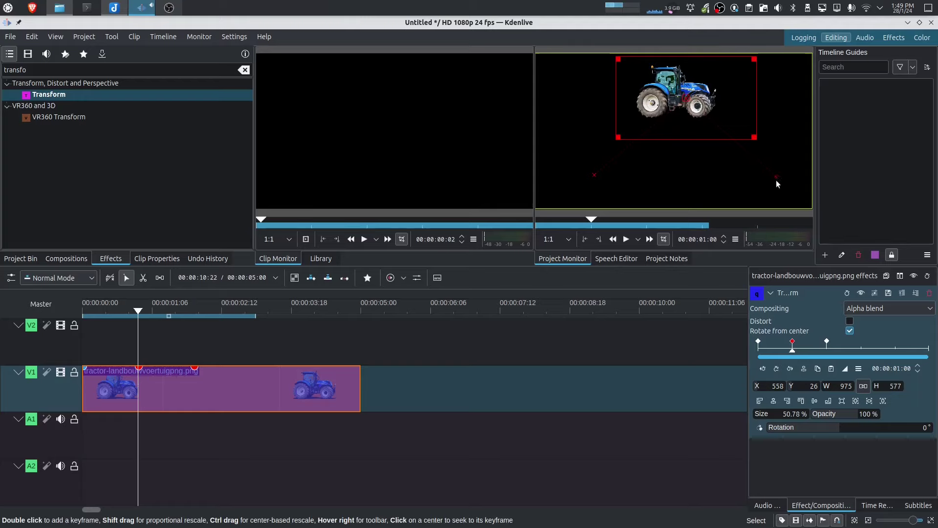
click(764, 369)
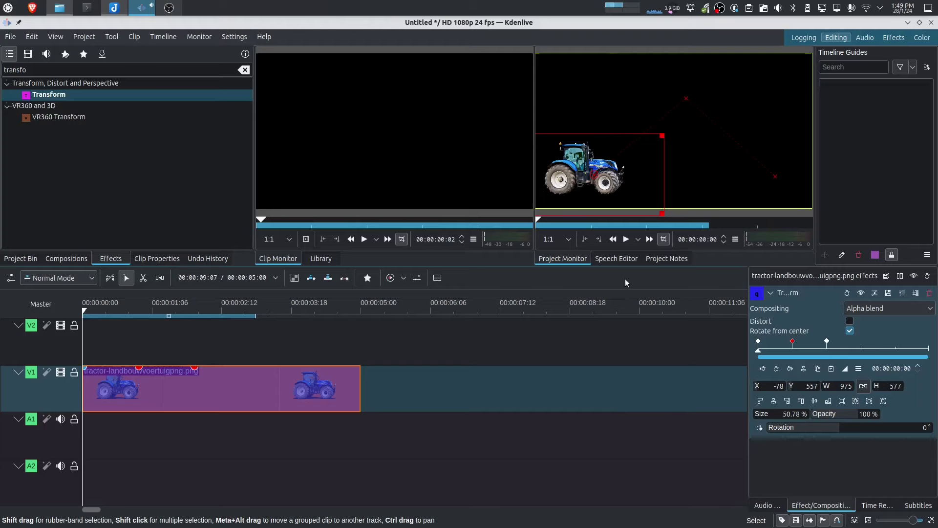
Step: Move the tractor's top keyframe to 00:00:02:08 and the final one to about 00:00:04:13, then replay from the start
click(625, 239)
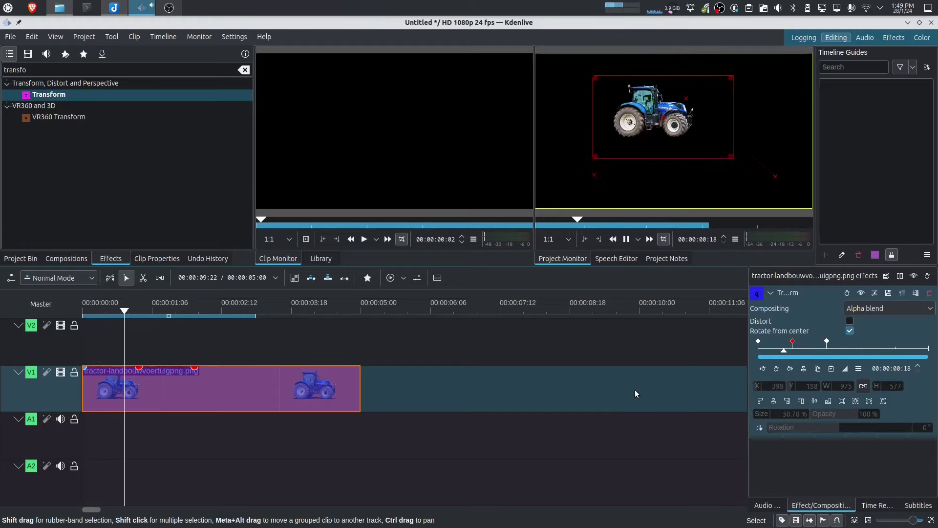
key(space)
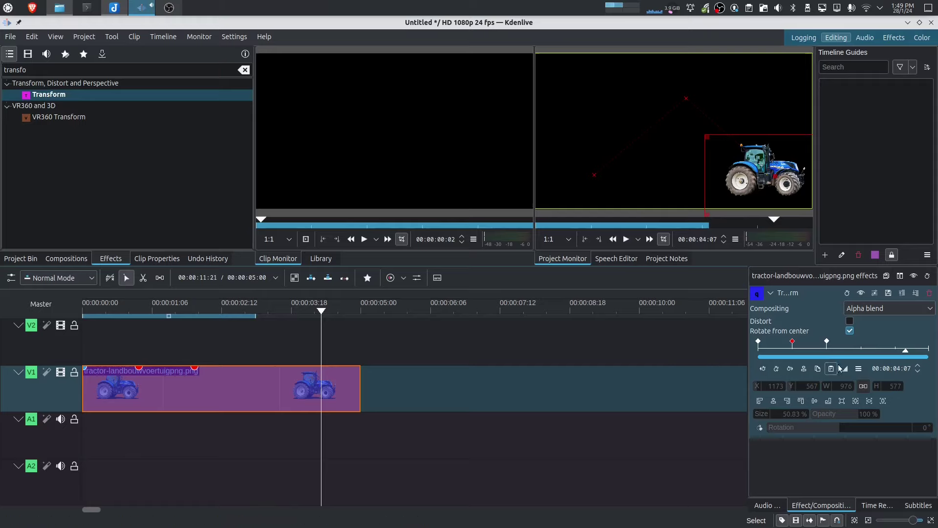
drag(827, 344, 914, 350)
drag(792, 343, 839, 348)
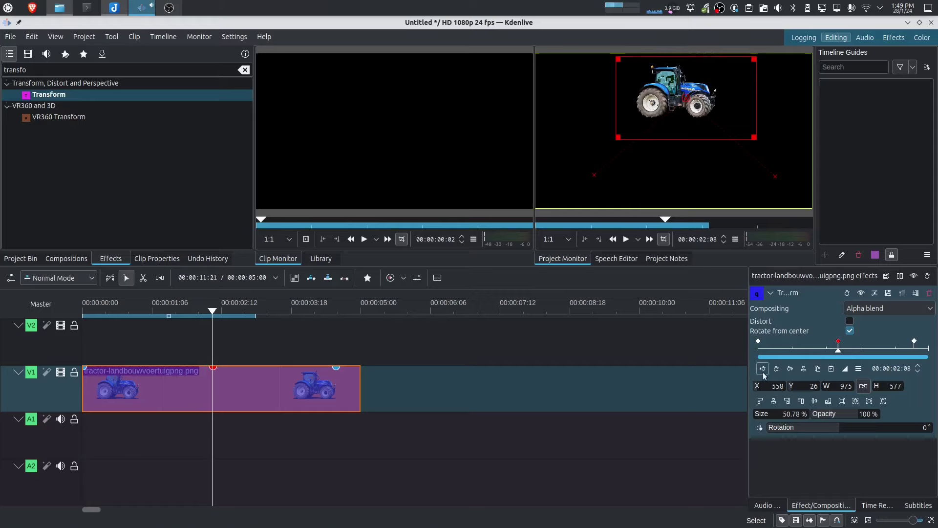
key(Home)
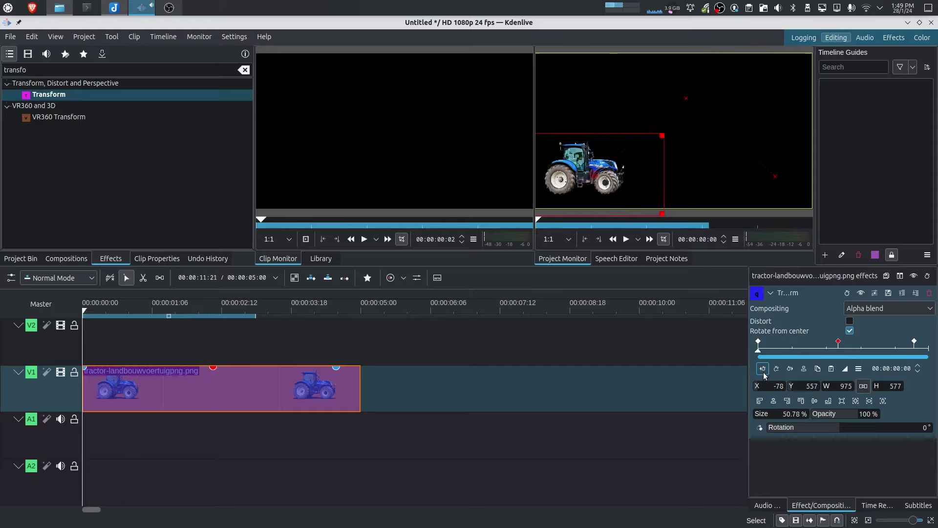
click(625, 239)
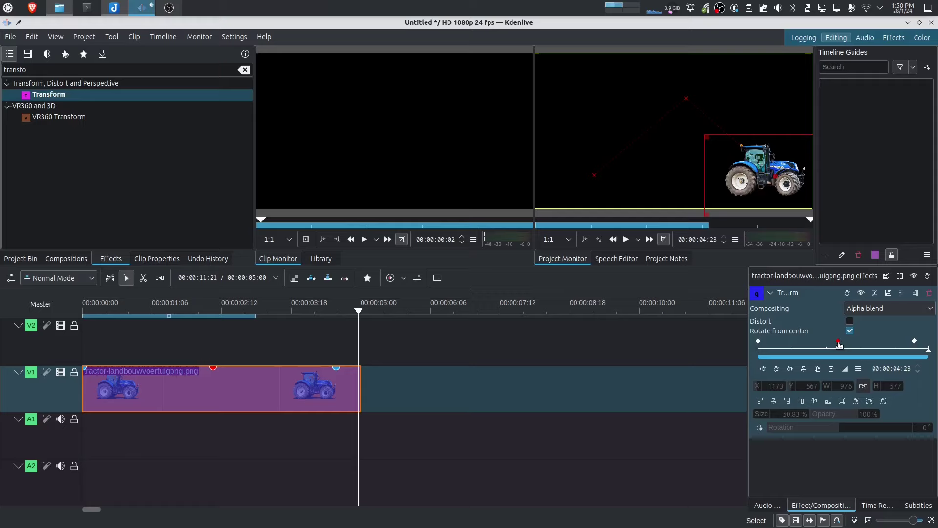
Step: Step through the tractor's keyframes and delete the top-of-frame keyframe at 00:00:02:08
click(759, 343)
click(838, 343)
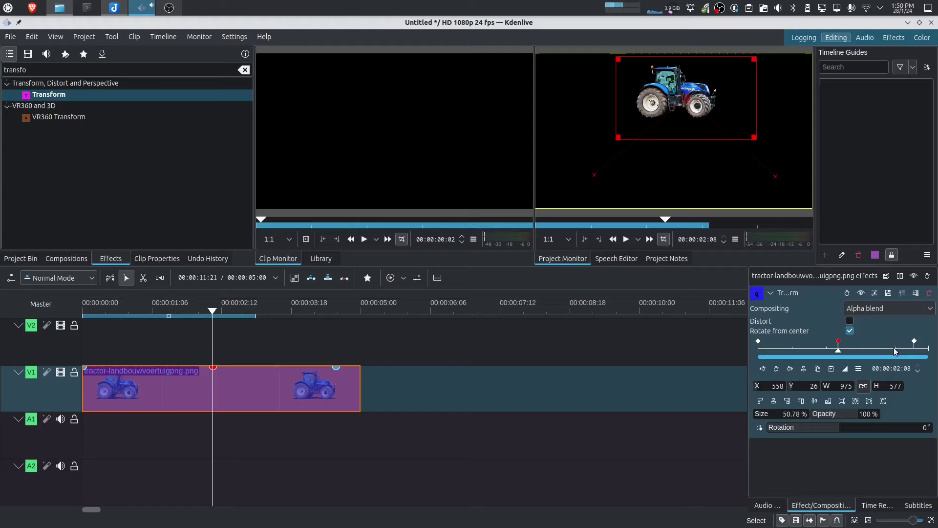
click(914, 342)
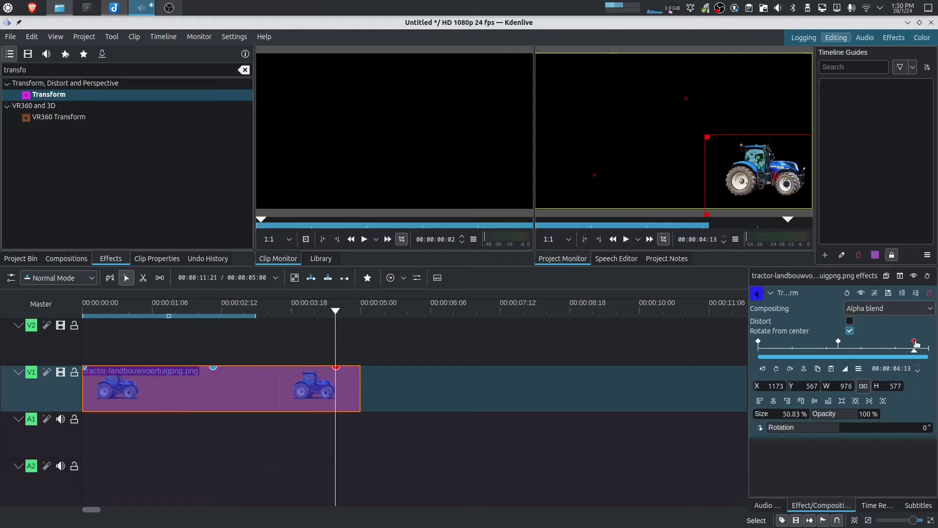
click(763, 369)
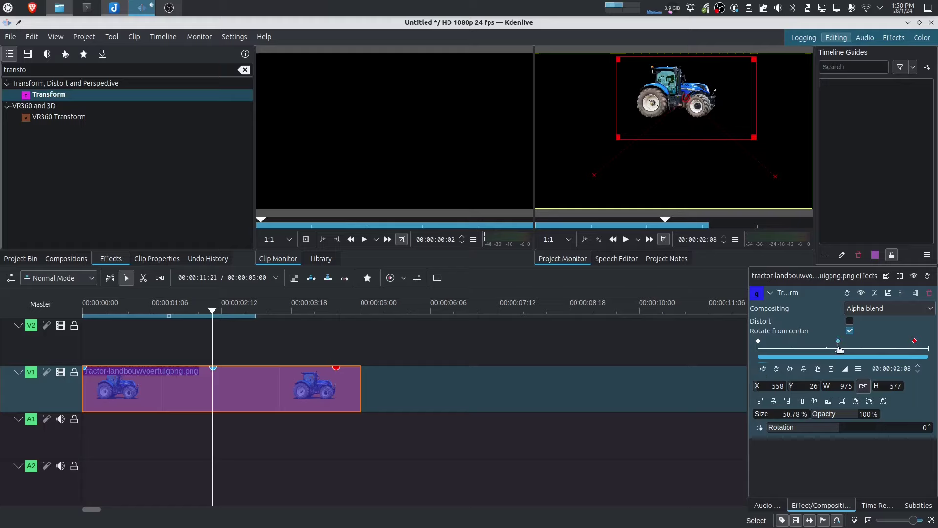
click(776, 372)
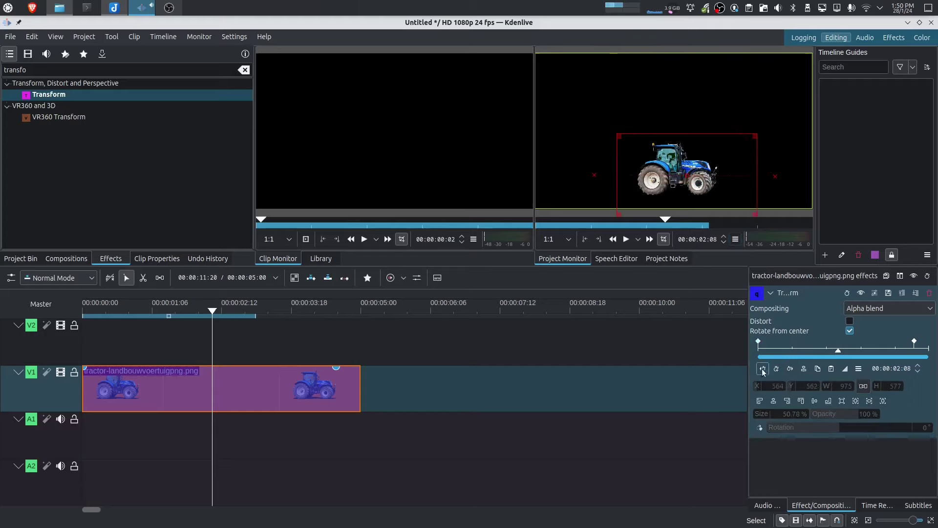
click(763, 370)
click(790, 369)
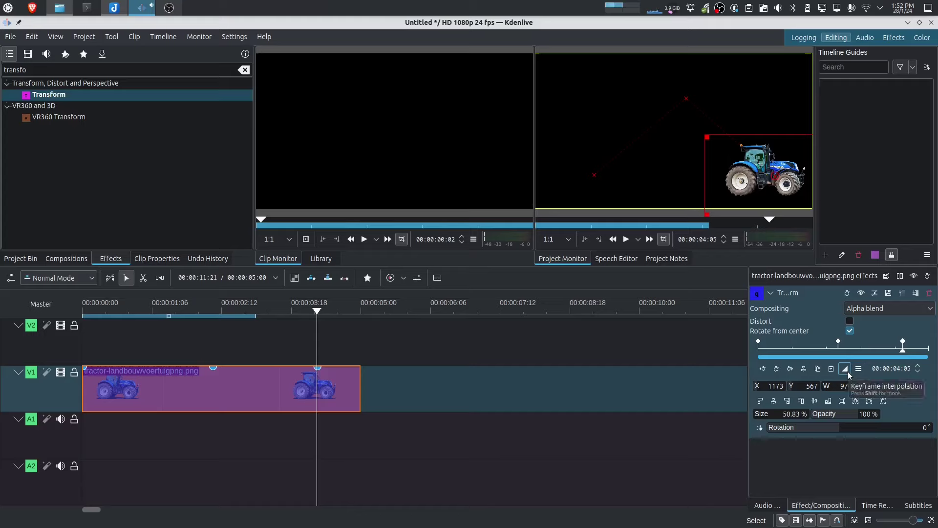
Step: Set the 04:05 keyframe's interpolation to Discrete
click(846, 370)
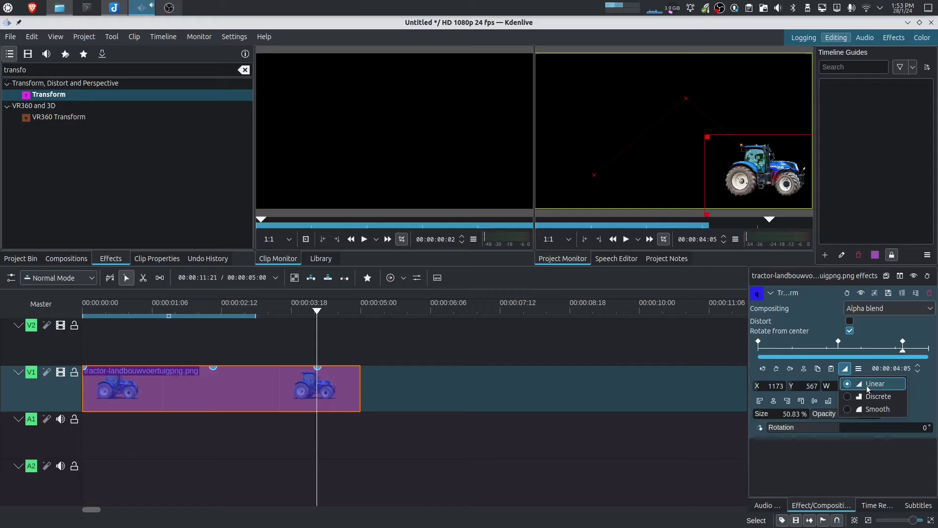
click(626, 239)
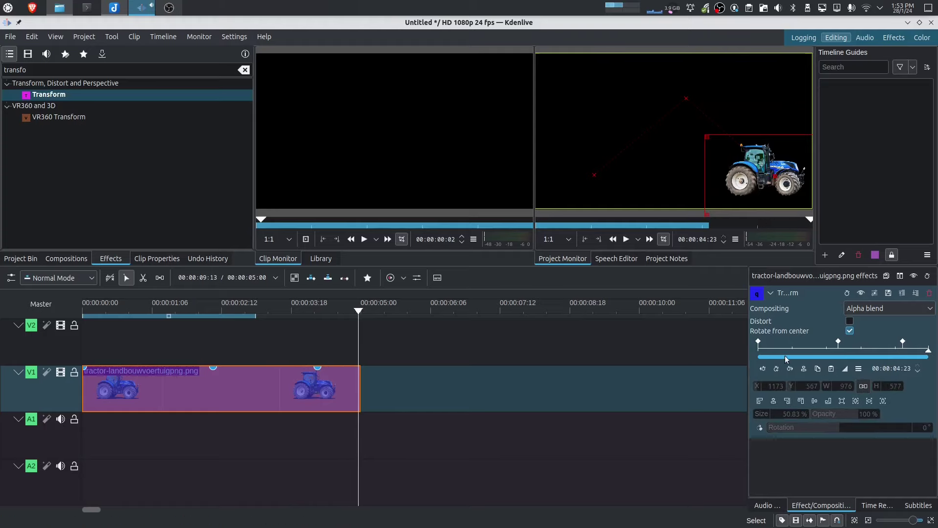
click(762, 368)
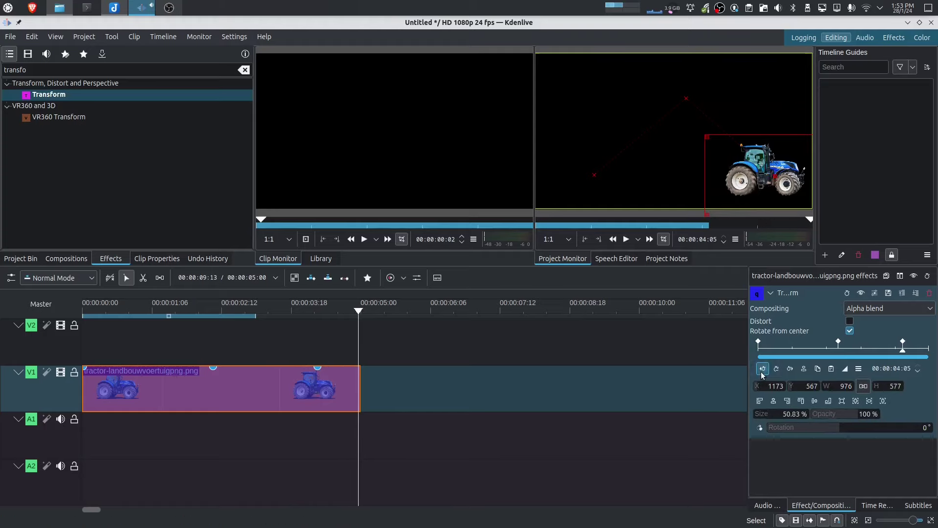
click(845, 368)
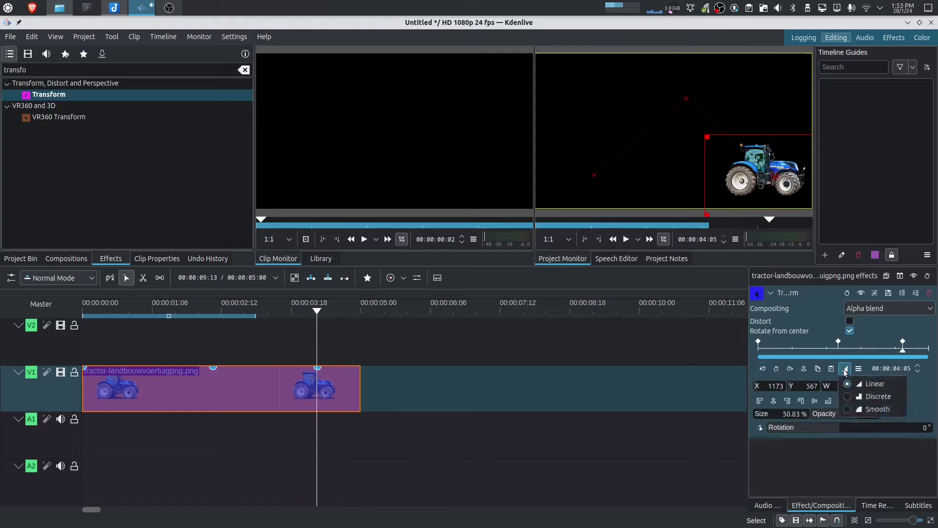
click(847, 399)
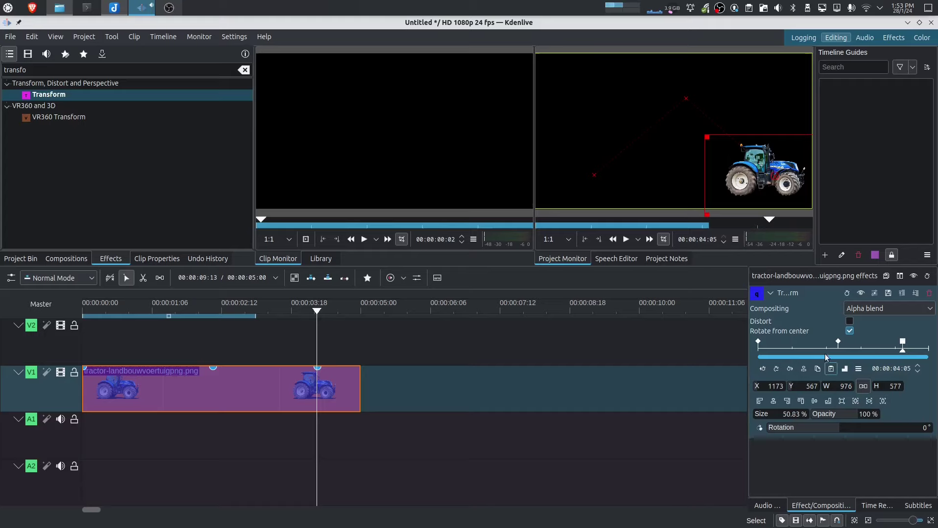
Step: Make the 2:08 and first keyframes Discrete too, then preview the stepped tractor motion
click(762, 368)
click(845, 368)
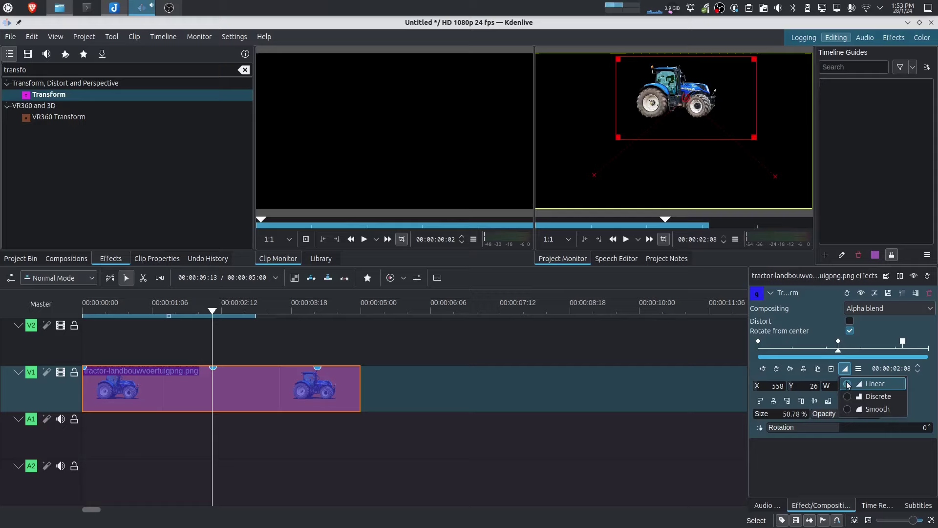
click(847, 396)
click(763, 369)
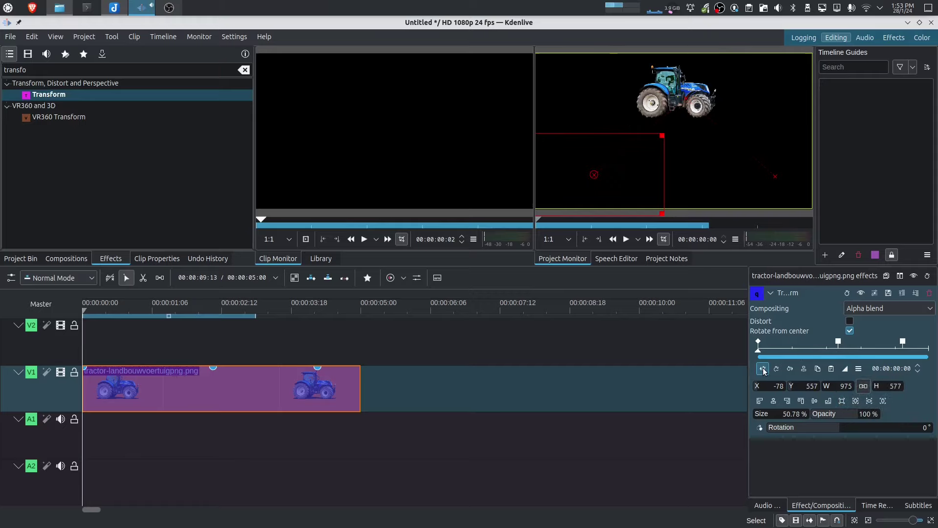
click(845, 369)
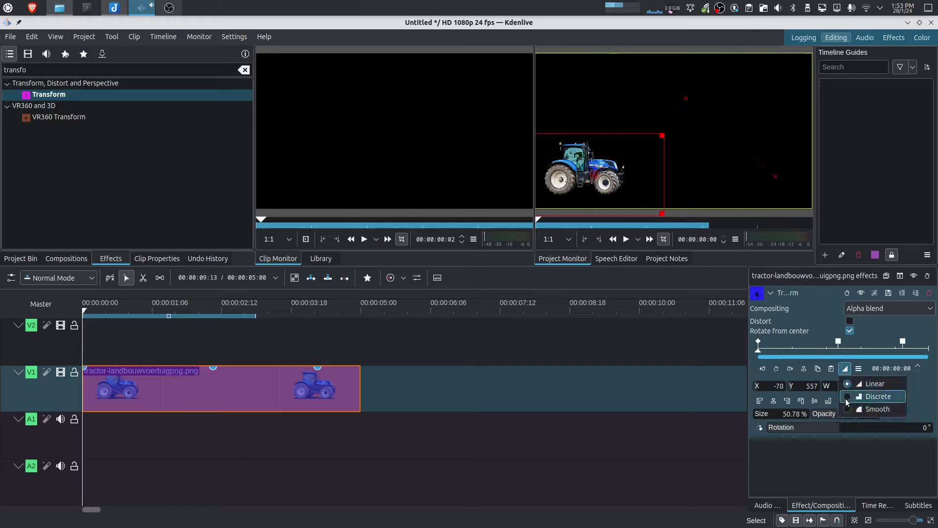
click(847, 398)
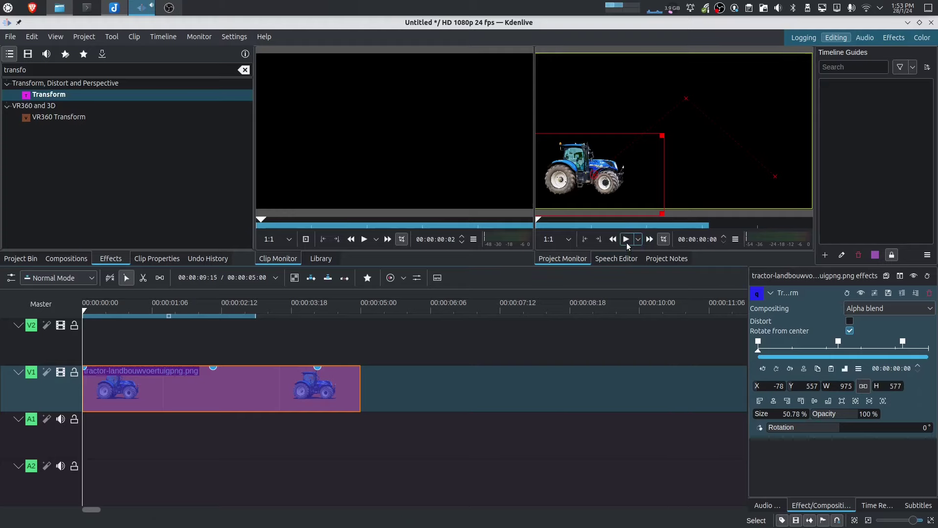
click(626, 241)
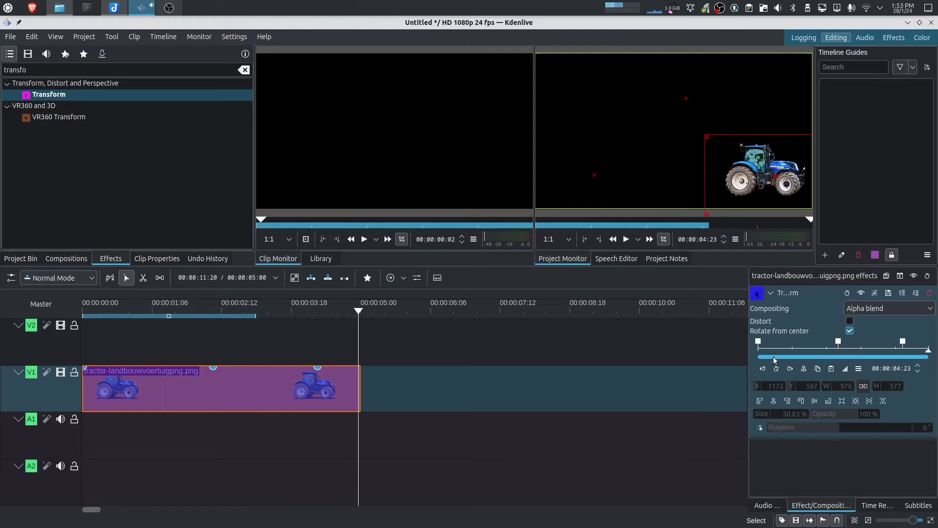
Step: Switch the third, middle and first tractor keyframes to Smooth and play the arcing path
click(763, 369)
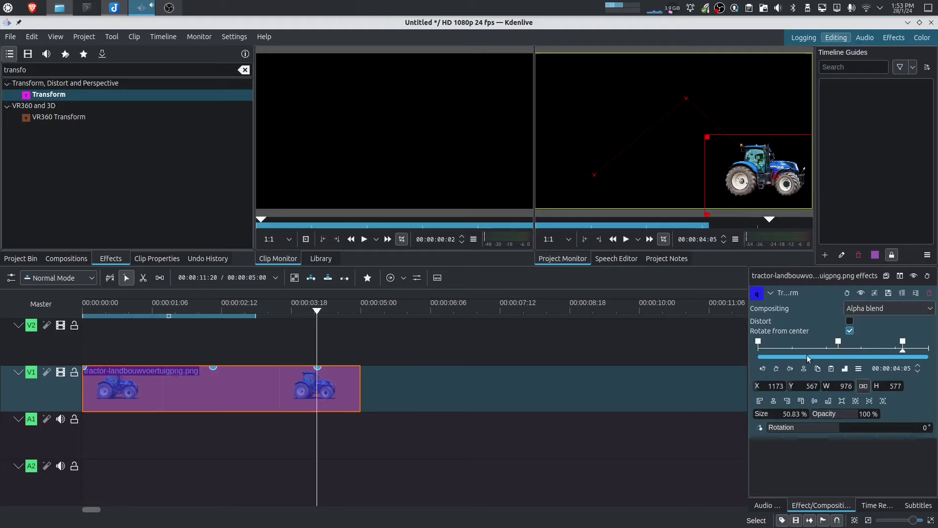
click(845, 371)
click(858, 409)
click(763, 369)
click(844, 371)
click(858, 409)
click(762, 369)
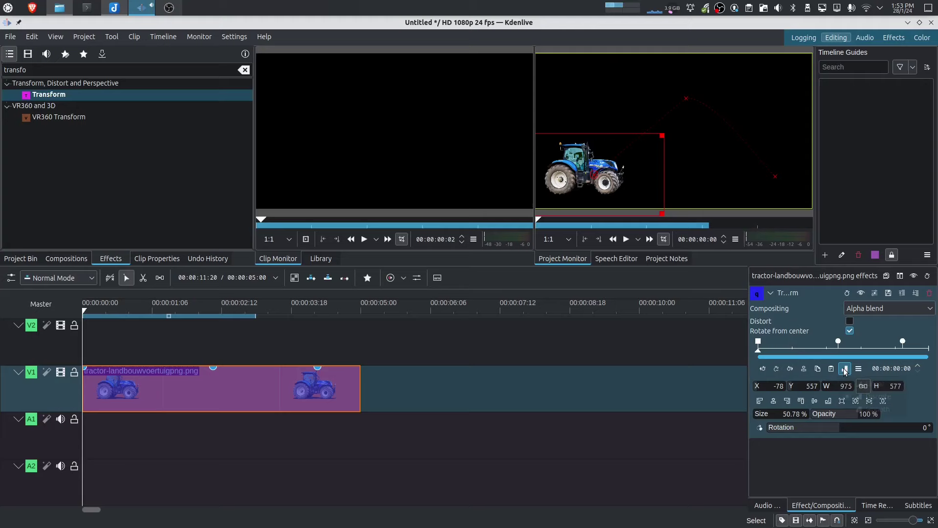
click(845, 371)
click(858, 409)
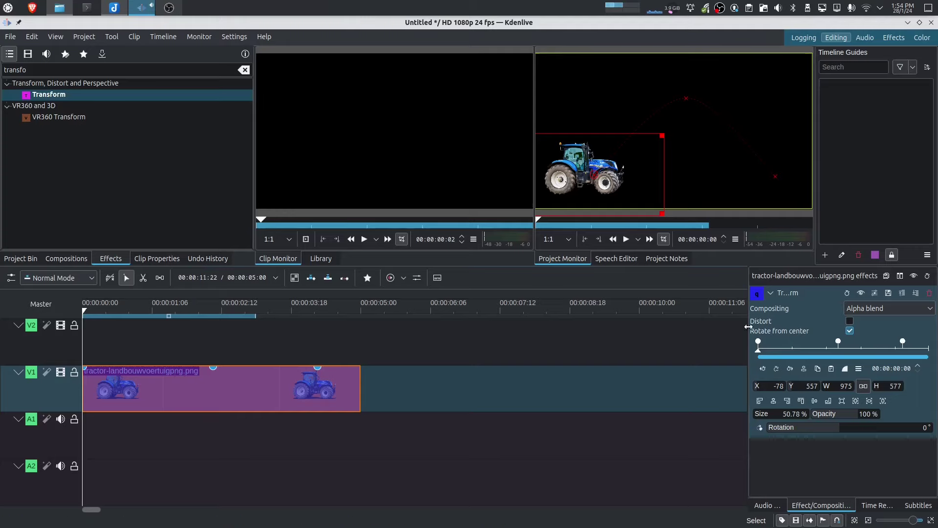
click(626, 239)
Step: Make the first keyframe Discrete, step through the keyframes and play to see the jump
click(846, 368)
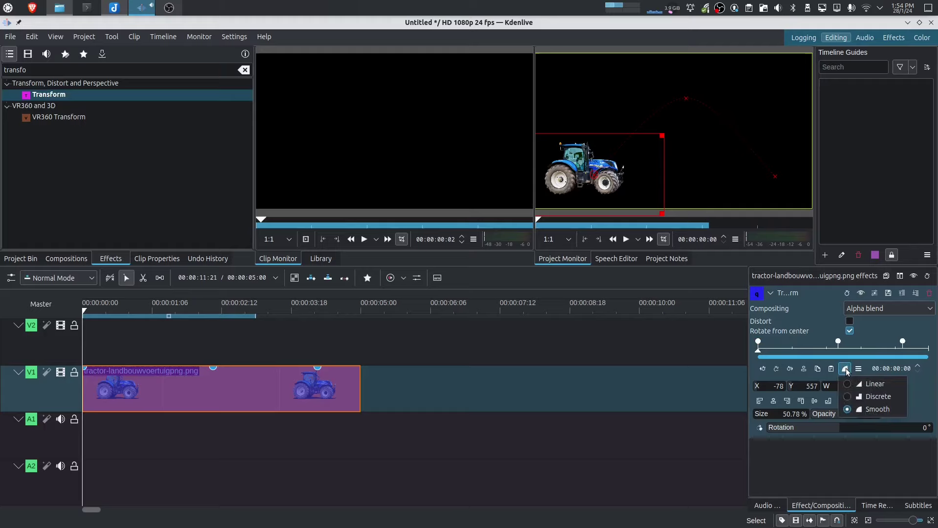
click(850, 397)
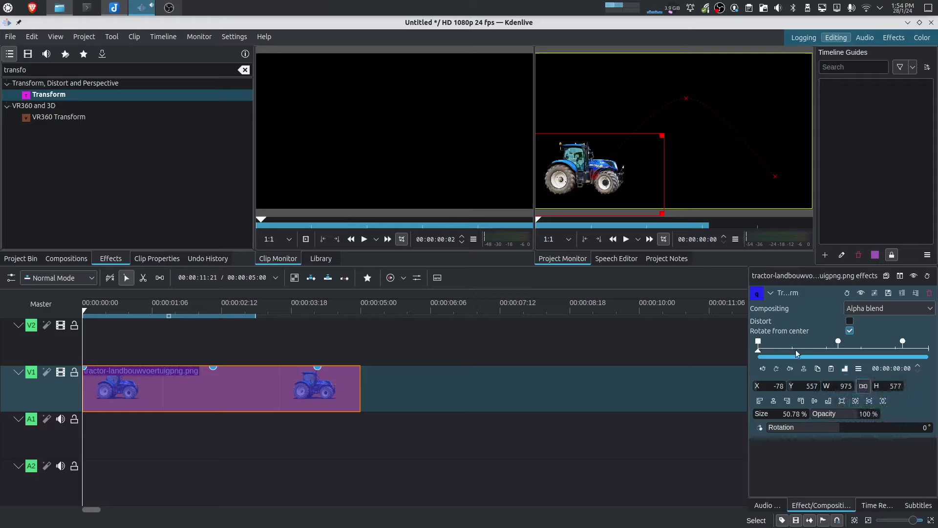
click(790, 370)
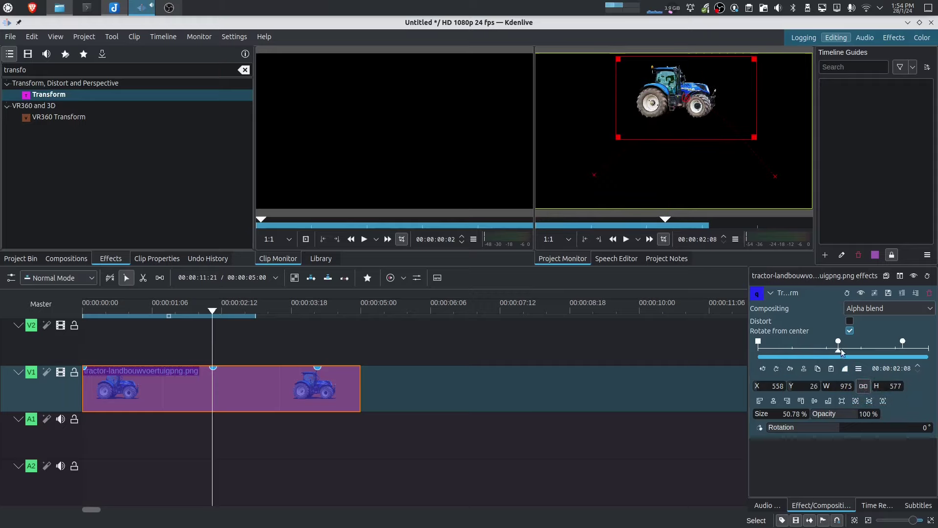
click(790, 368)
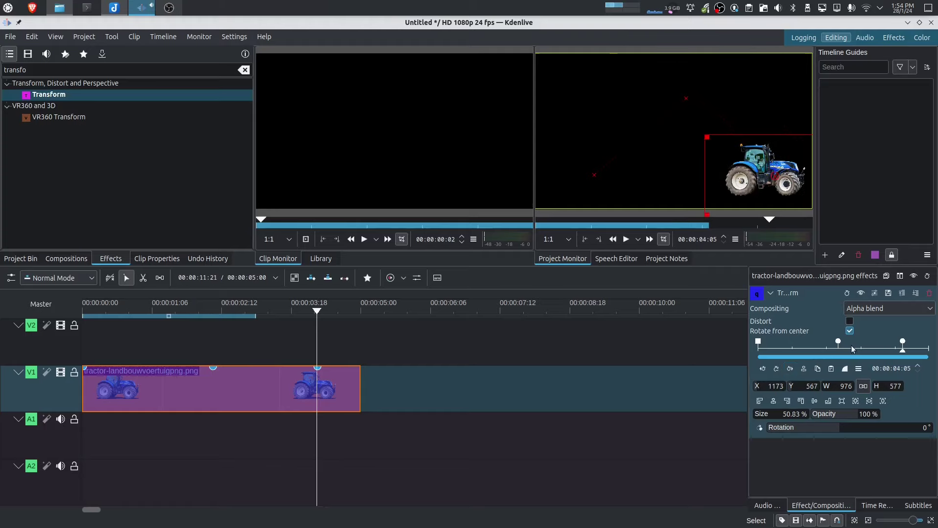
click(763, 369)
click(763, 369)
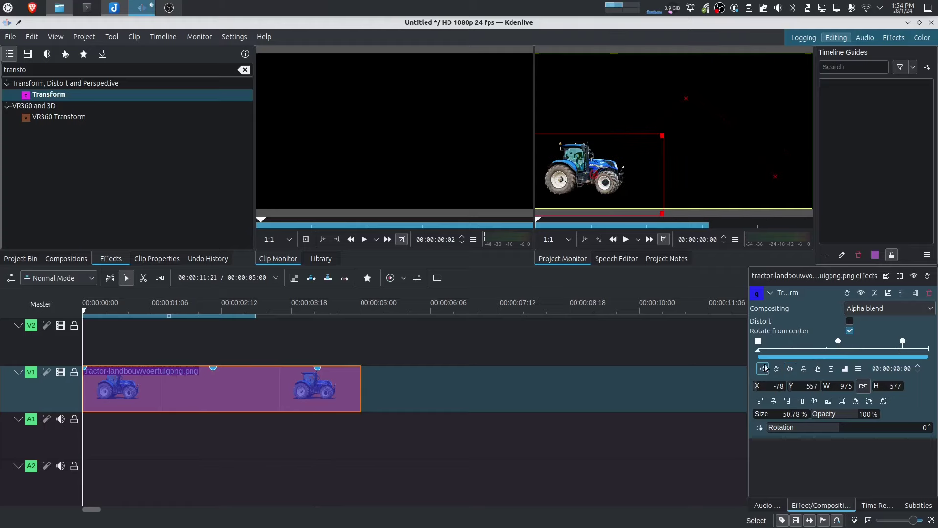
click(625, 240)
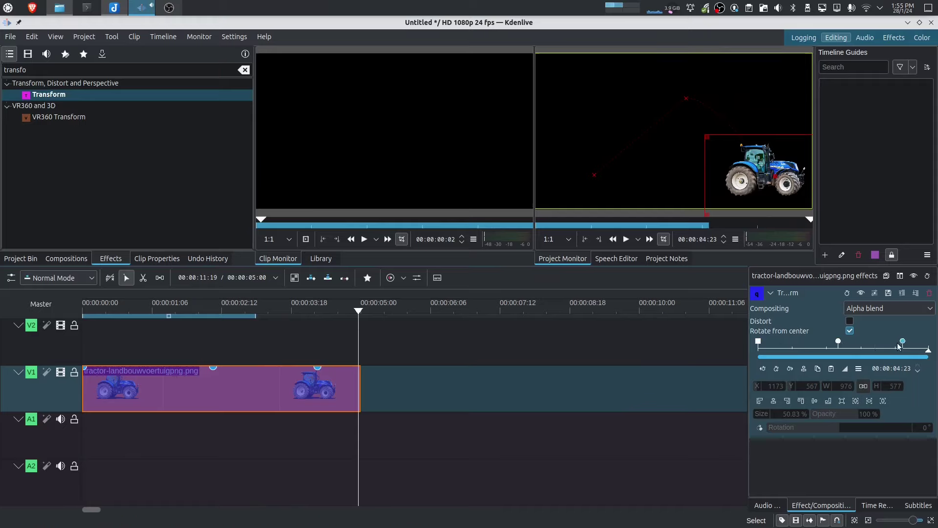
Step: Set the first keyframe's interpolation back to Linear
click(758, 342)
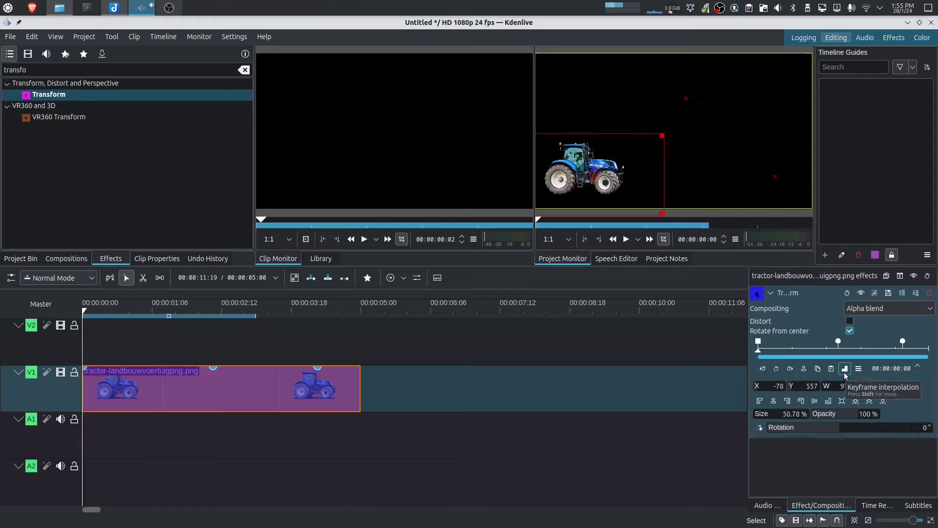
click(845, 369)
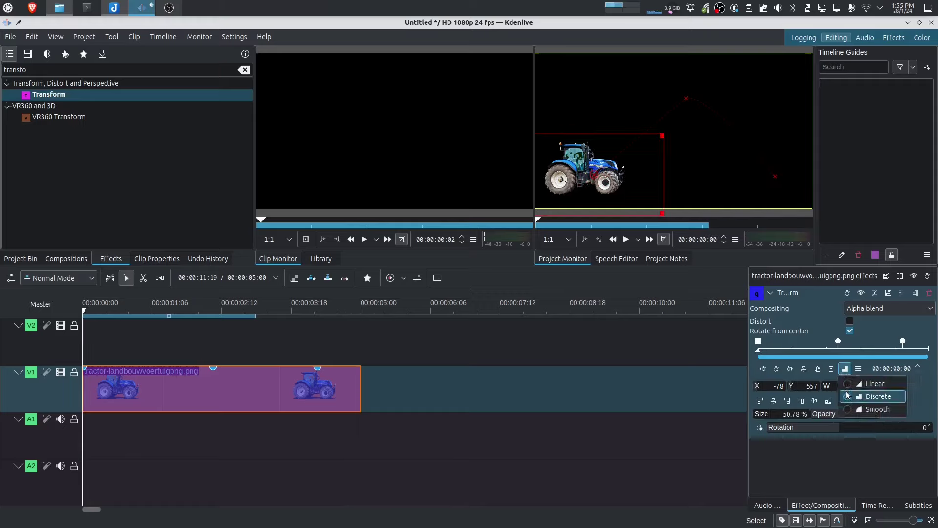
click(872, 383)
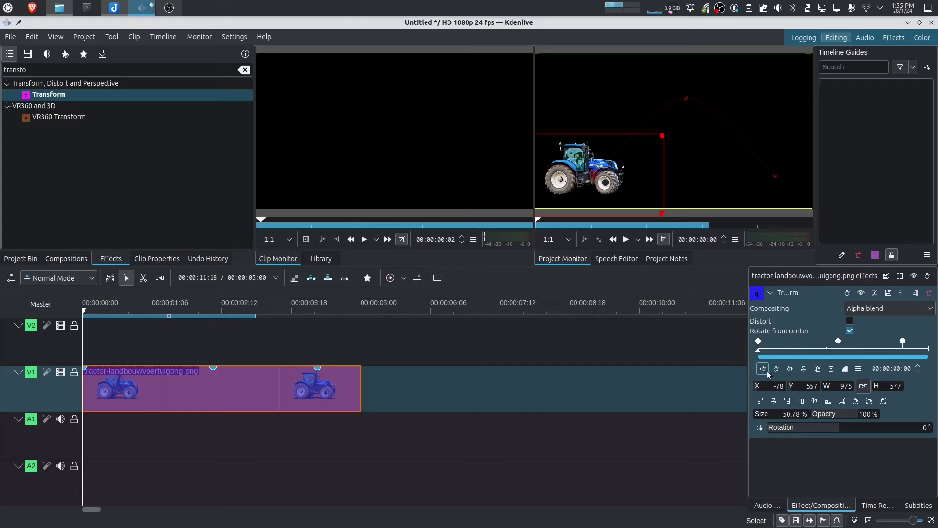
Step: Set the tractor's rotation to -27° at the 00:00:02:08 keyframe
click(837, 340)
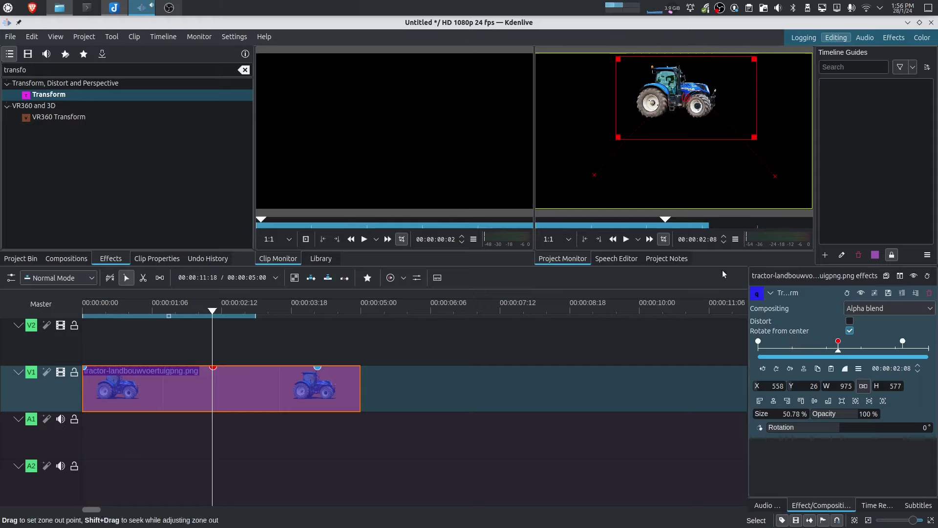
click(922, 426)
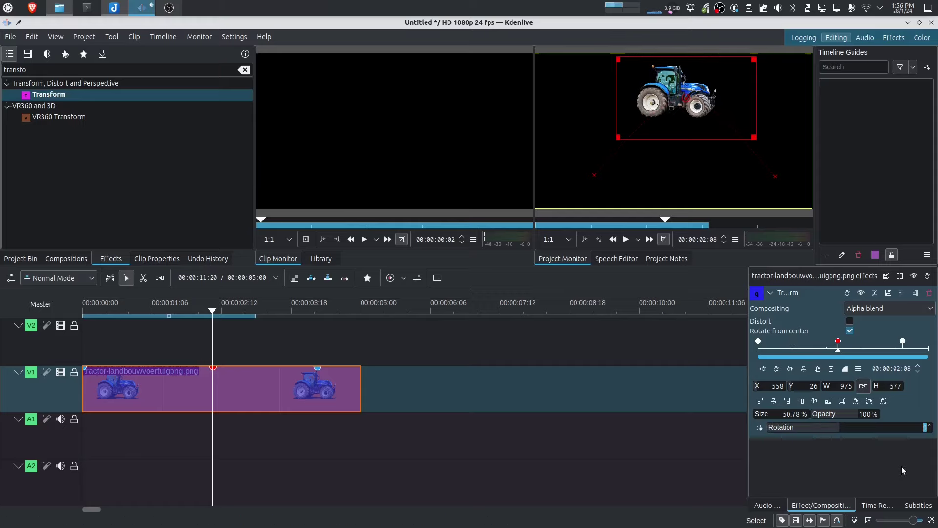
key(Down)
key(Down)
key(Down)
key(Down)
key(Down)
key(Down)
key(Down)
key(Down)
key(Down)
key(Down)
key(Down)
key(Down)
key(Down)
key(Down)
key(Down)
key(Down)
key(Down)
key(Down)
key(Down)
key(Down)
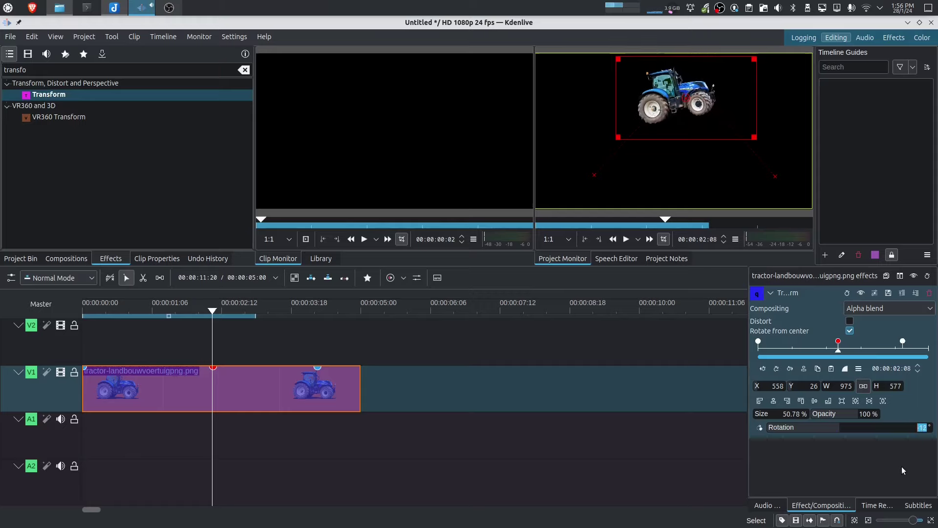
Step: Preview the rotating tractor forwards and backwards from the first keyframe
click(763, 369)
click(626, 239)
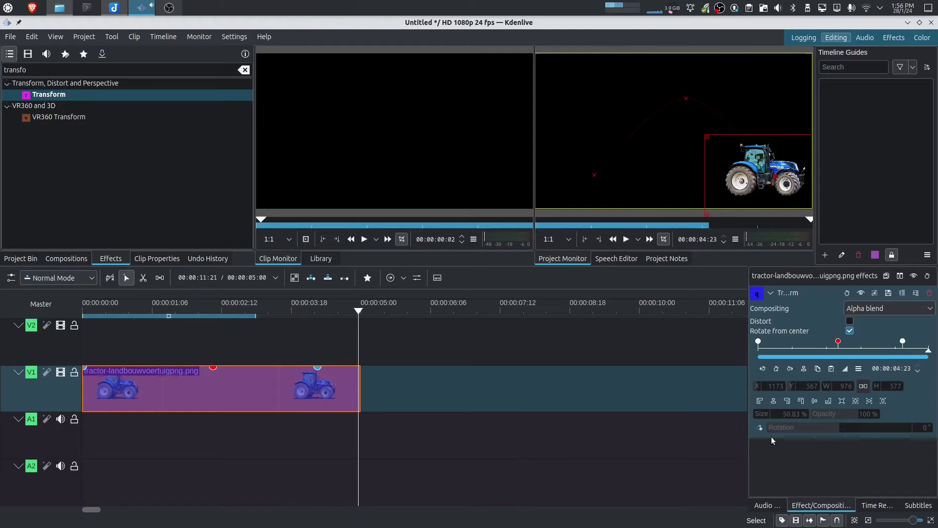
click(763, 369)
click(762, 369)
click(763, 369)
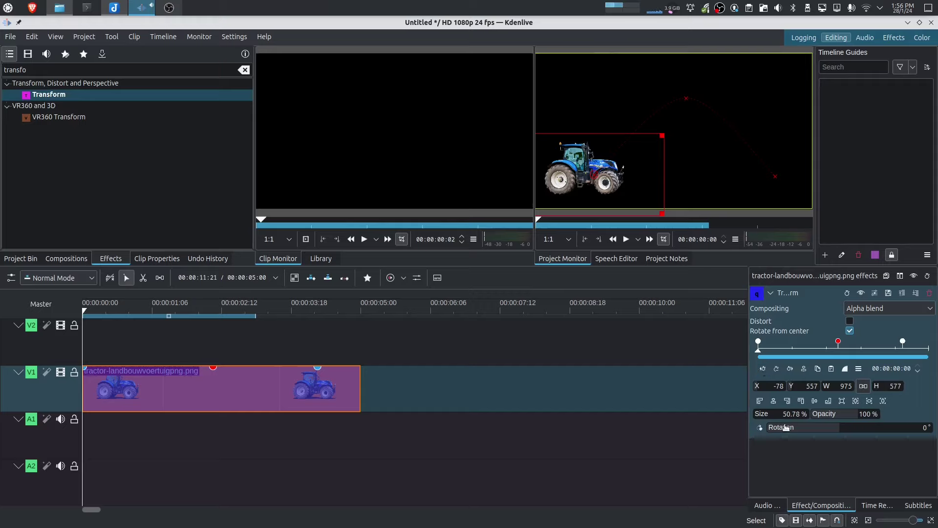
click(790, 369)
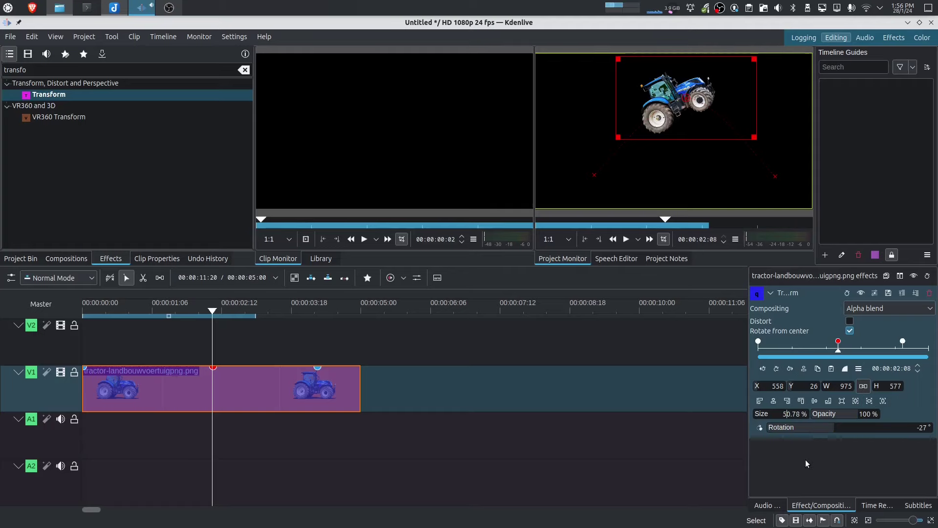
key(j)
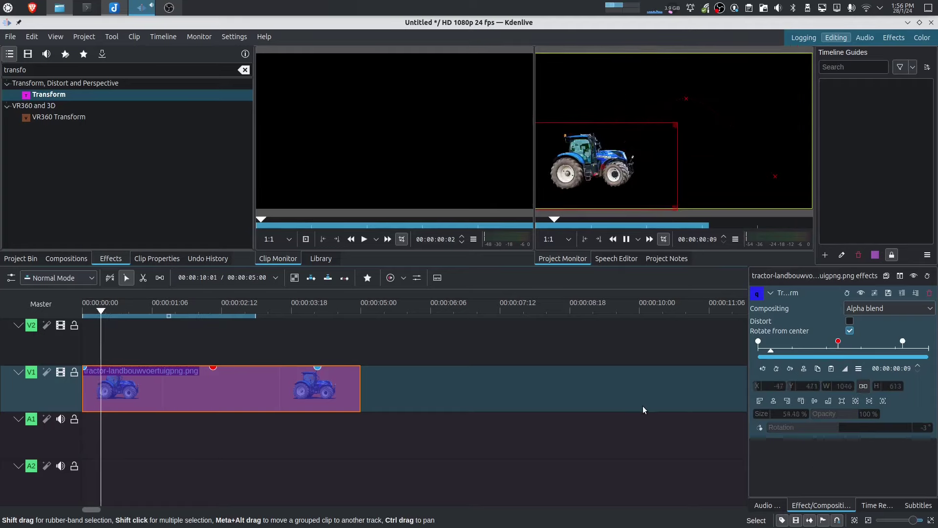
key(l)
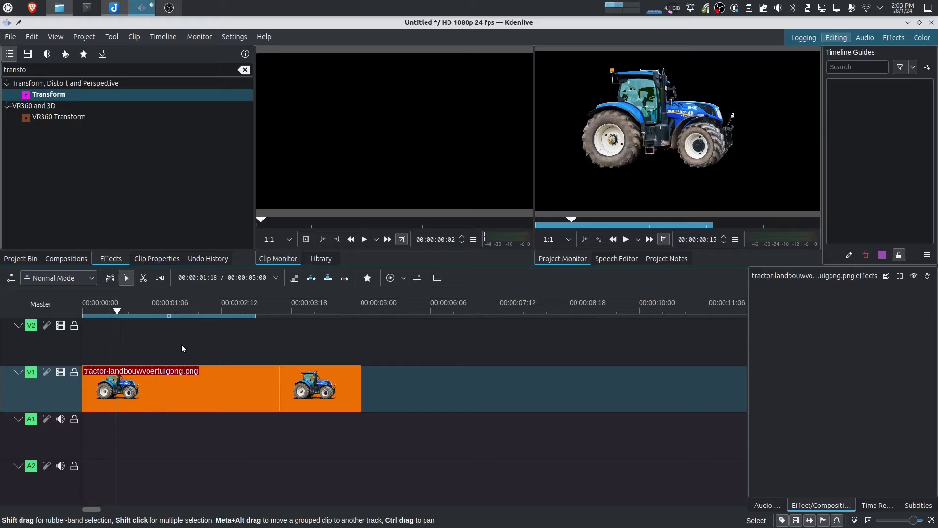
Step: Apply a Transform to the tractor clip and shrink it to 34.48% in the bottom-left at the start
drag(104, 98, 142, 278)
drag(159, 389, 158, 388)
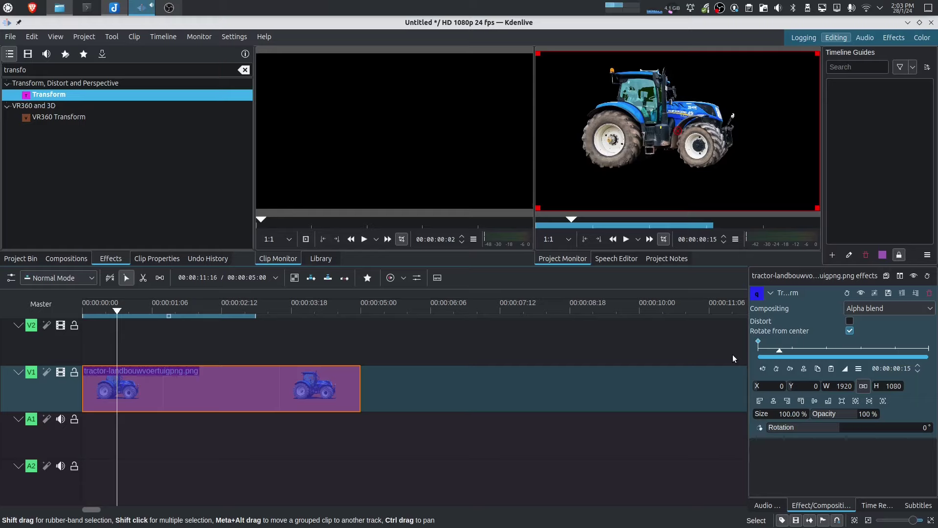
key(Home)
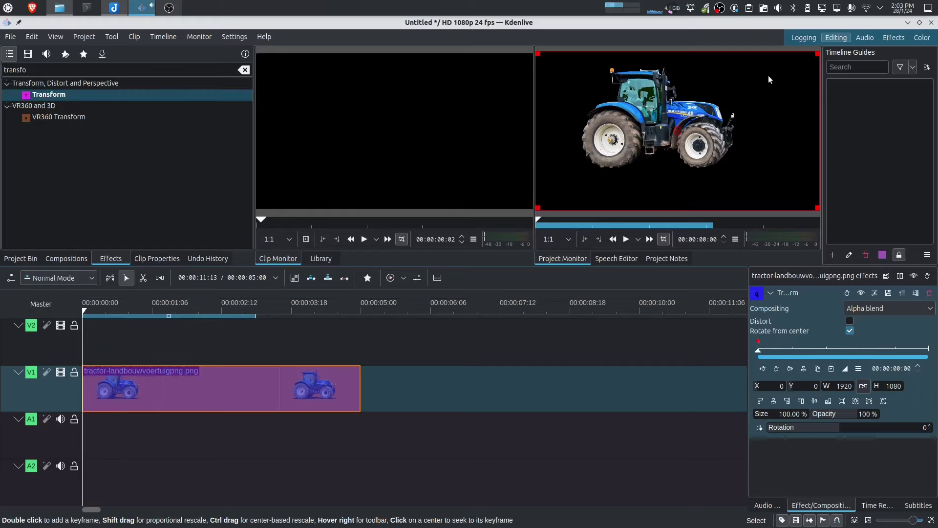
drag(818, 52, 631, 153)
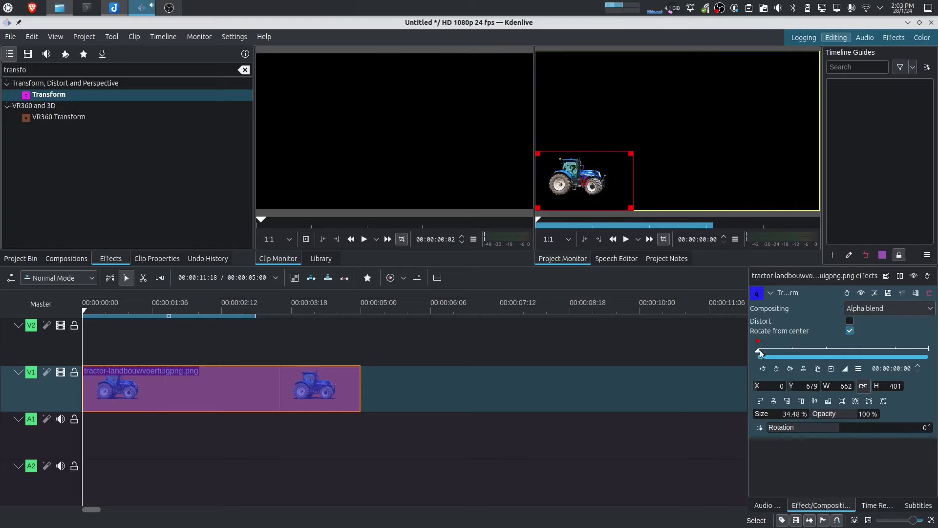
Step: Add a keyframe at 00:00:00:13 that raises the tractor to the top-left
drag(759, 351, 775, 350)
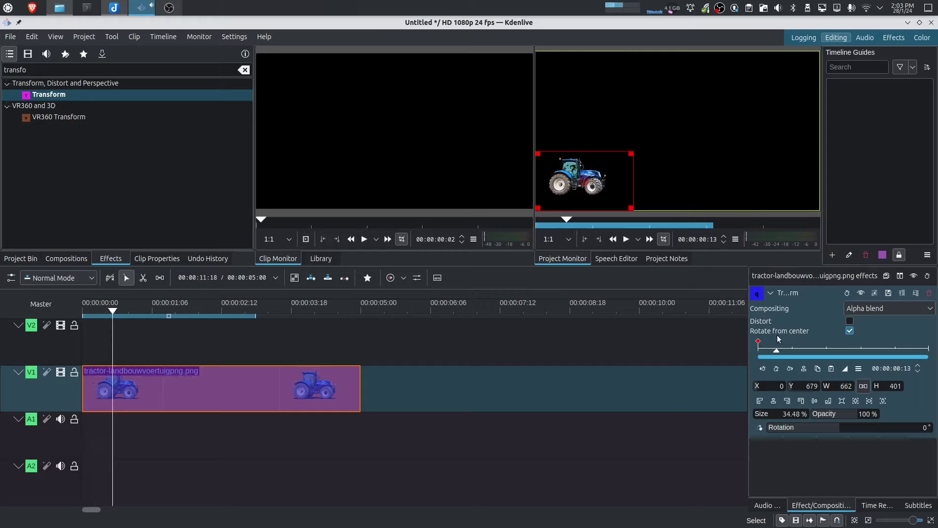
click(777, 369)
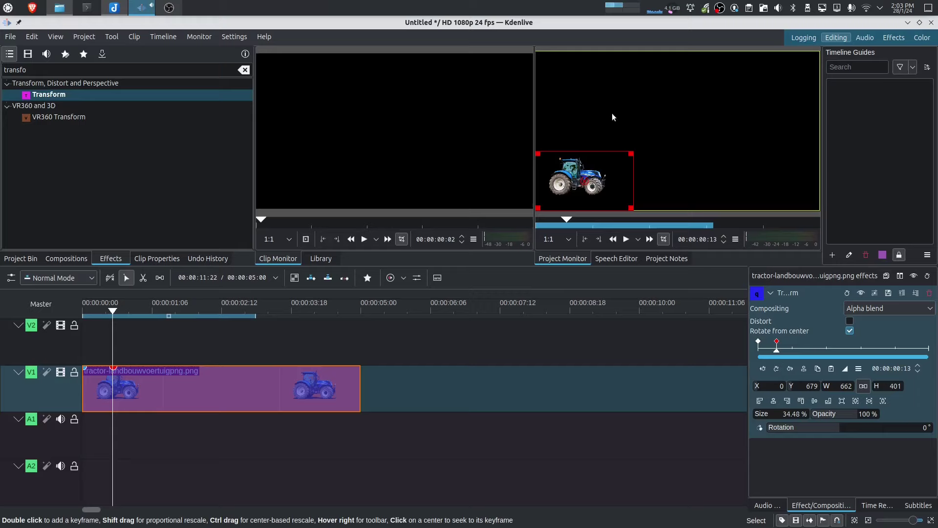
drag(584, 177, 581, 81)
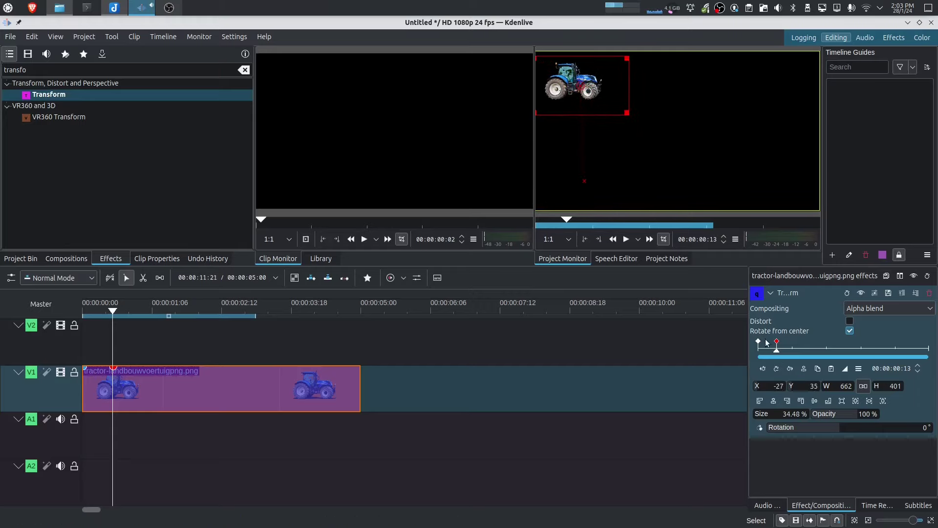
Step: Keyframe the tractor top-right at 01:18, bottom-right around 03:16, and centre frame at 04:14
drag(779, 353, 819, 354)
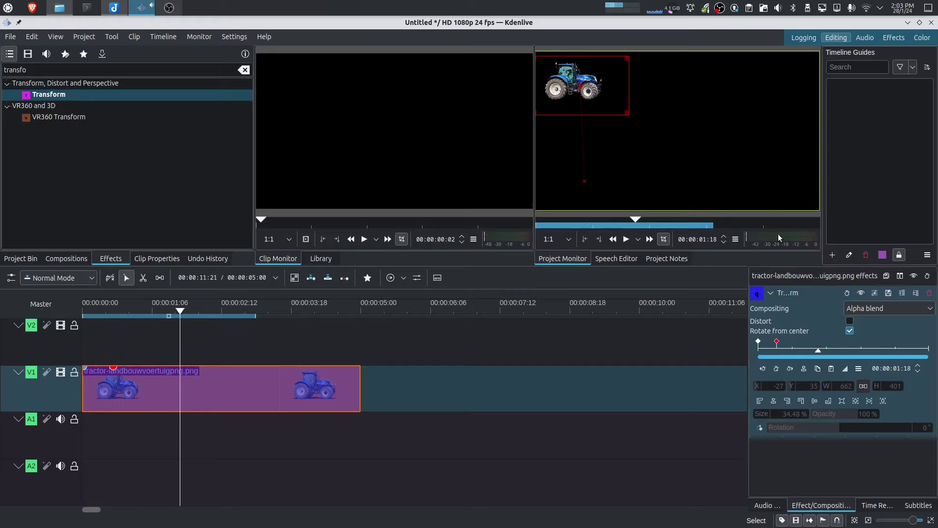
drag(596, 90, 771, 86)
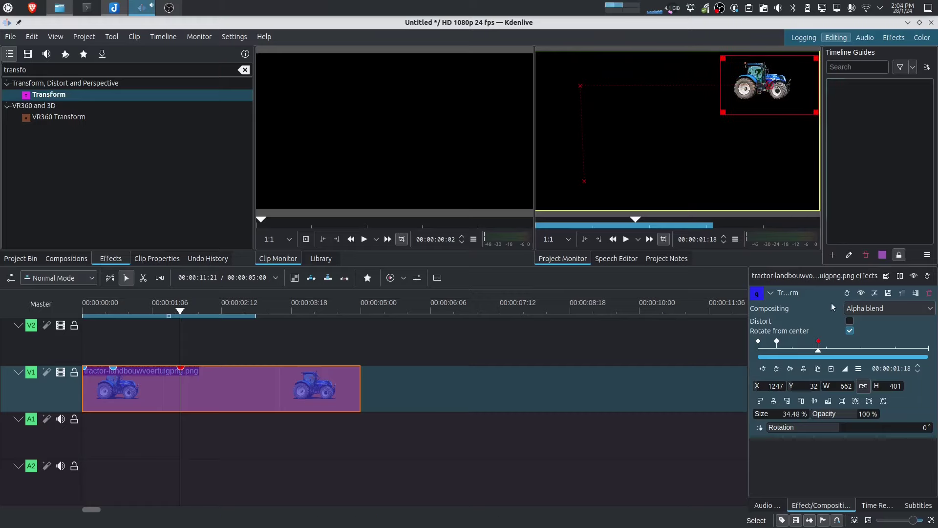
drag(819, 350, 884, 350)
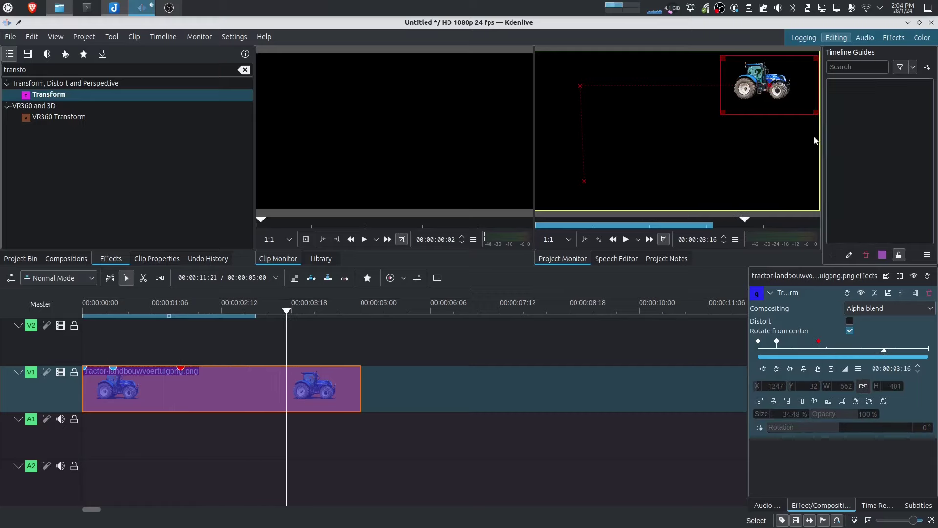
drag(770, 87, 775, 179)
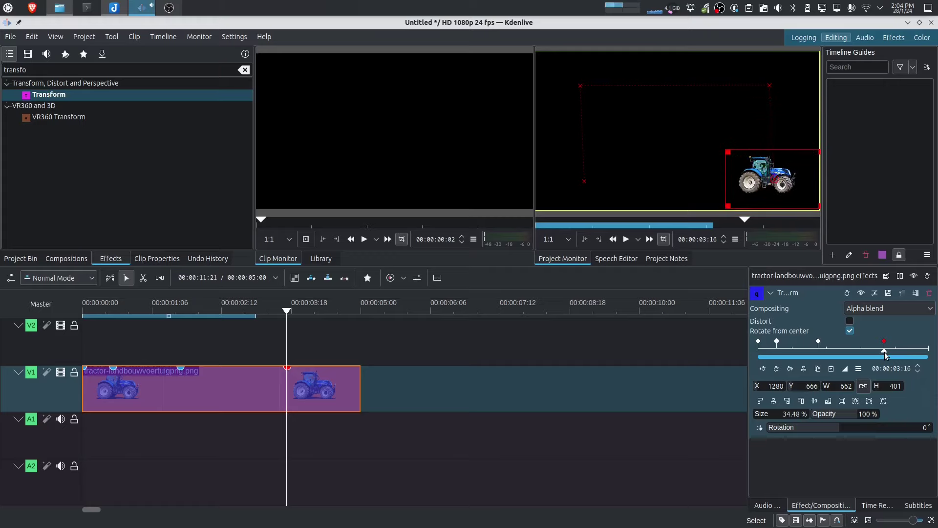
drag(883, 350, 917, 352)
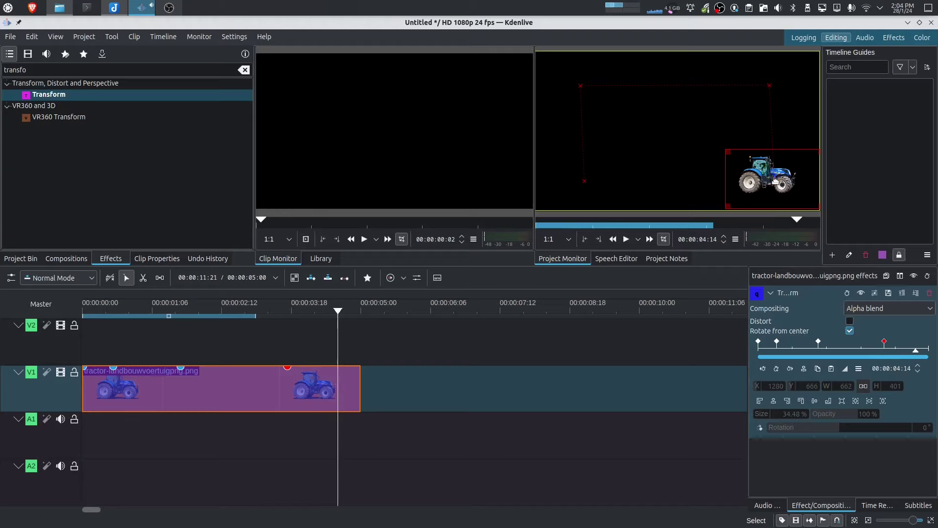
drag(775, 180, 692, 134)
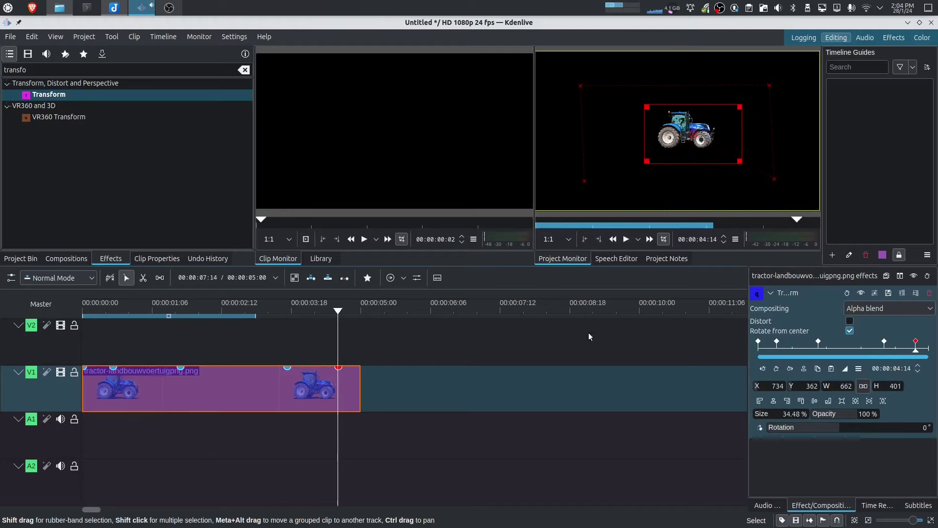
Step: Play the tractor's multi-keyframe path from the first keyframe
click(763, 368)
click(762, 369)
click(763, 369)
click(762, 368)
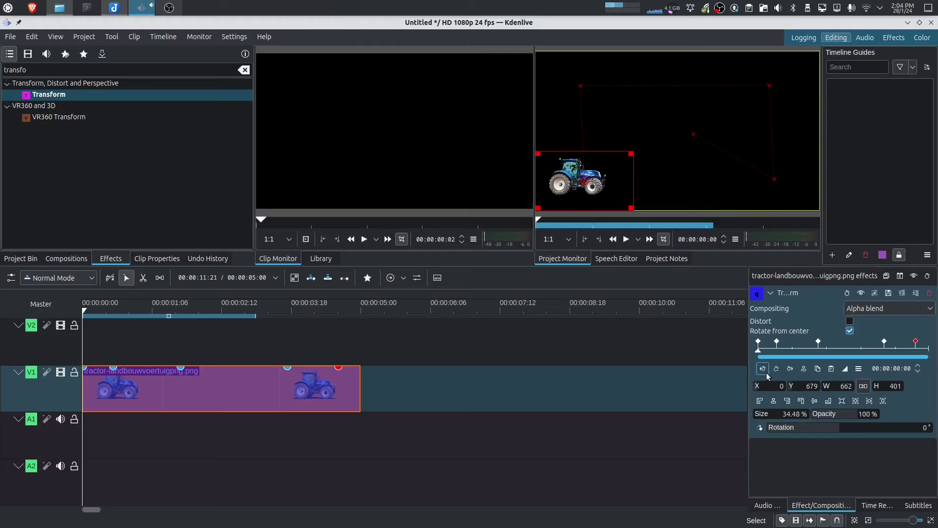
click(625, 239)
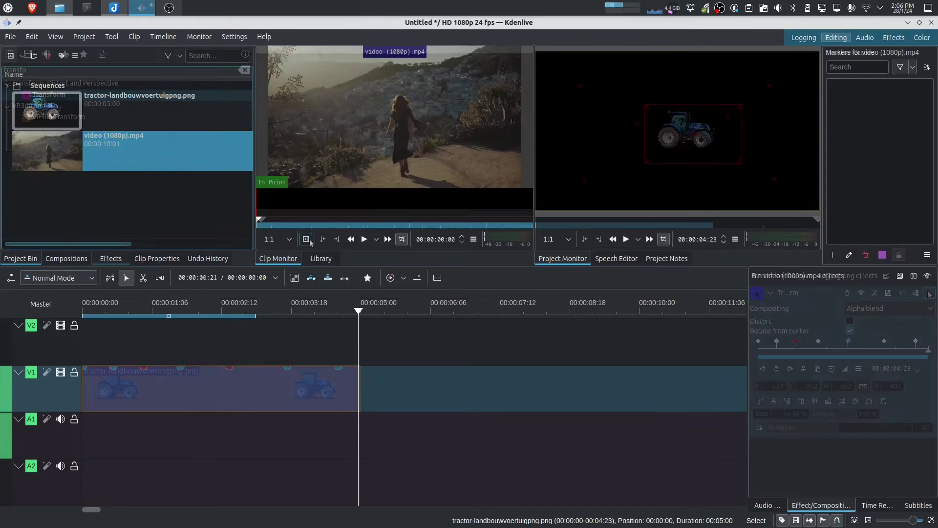
Step: Ungroup video (1080p).mp4 on the timeline and delete its audio clip from A1
click(359, 241)
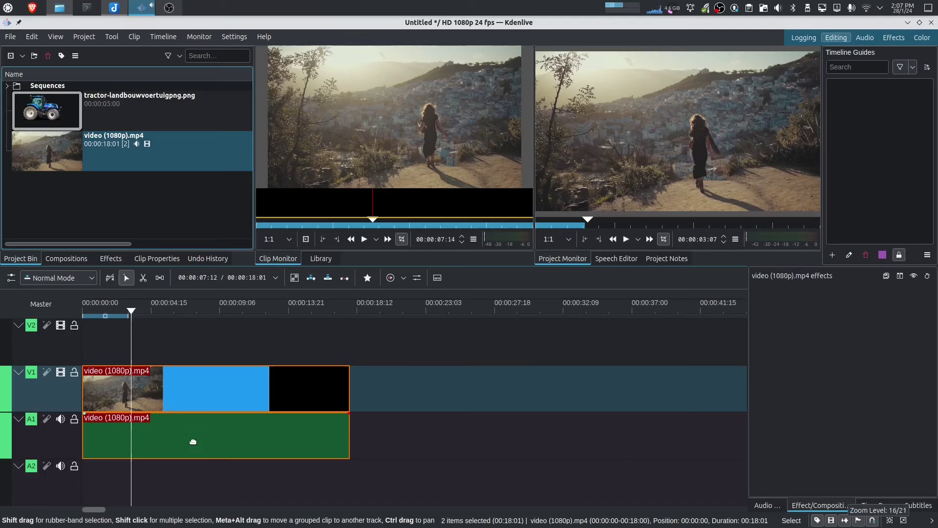
right_click(220, 402)
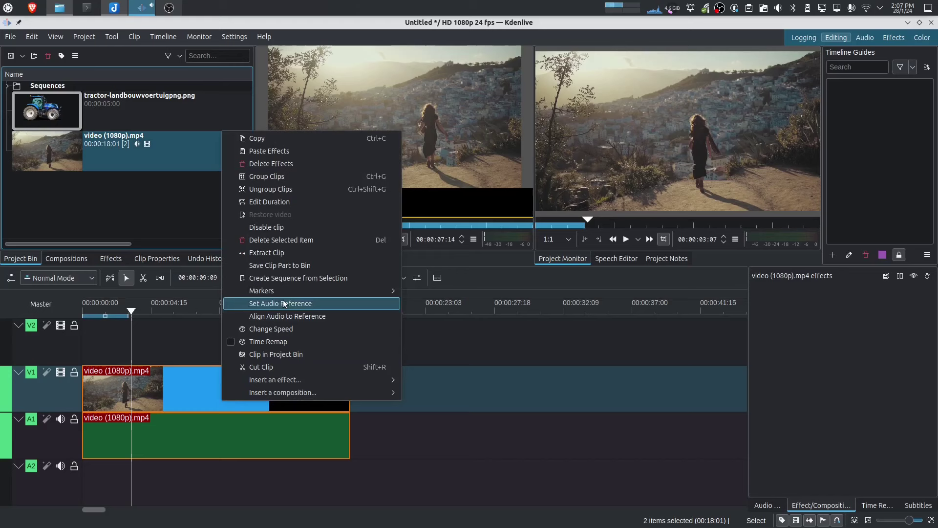
click(270, 189)
click(278, 431)
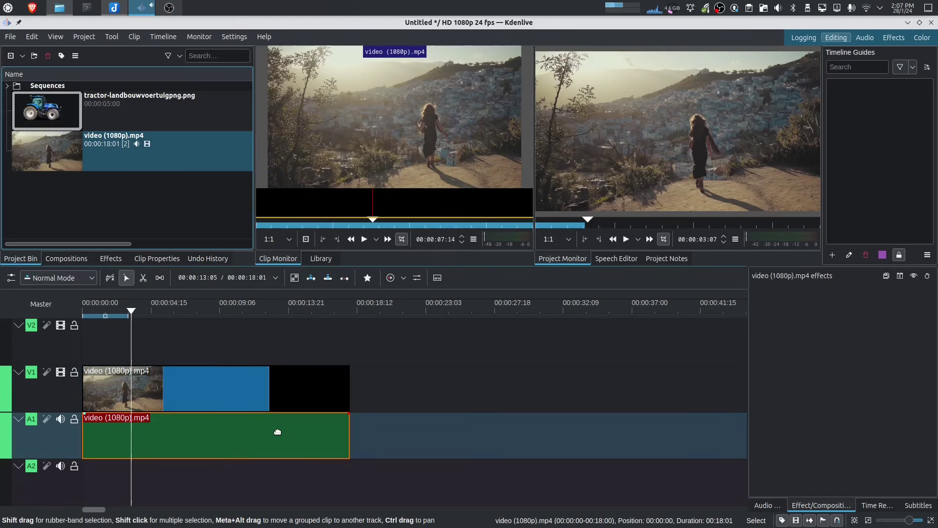
key(Delete)
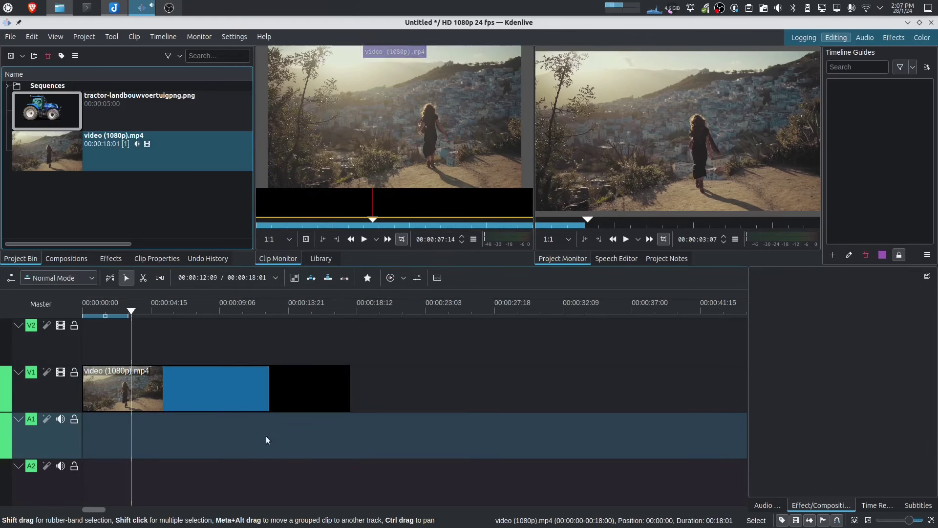
drag(131, 310, 106, 315)
Step: Search 'crop' in Effects and drop Crop, Scale and Tilt onto the walking-woman V1 clip
click(111, 258)
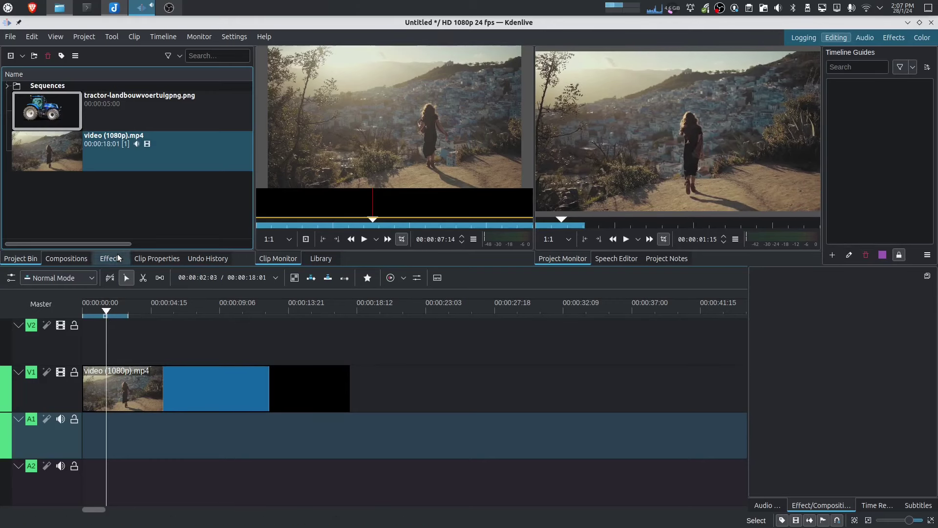
click(241, 71)
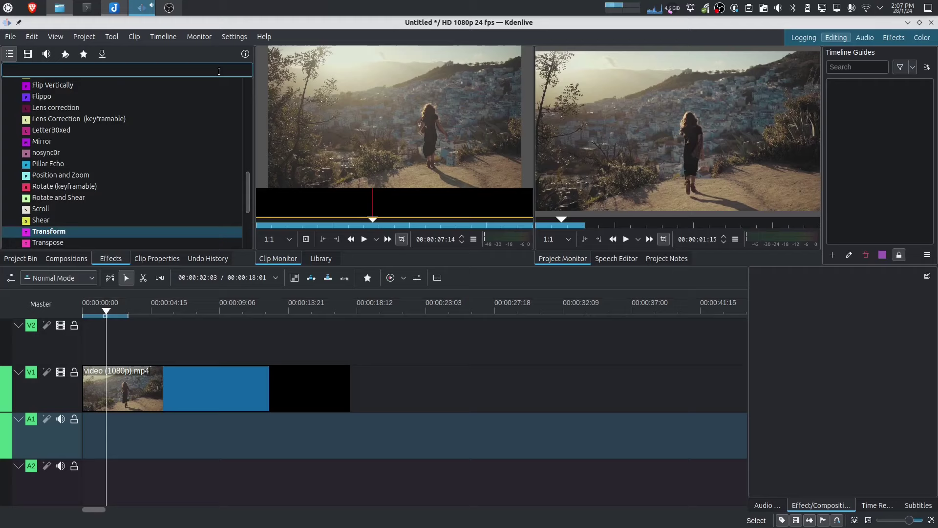
text(crop)
click(132, 108)
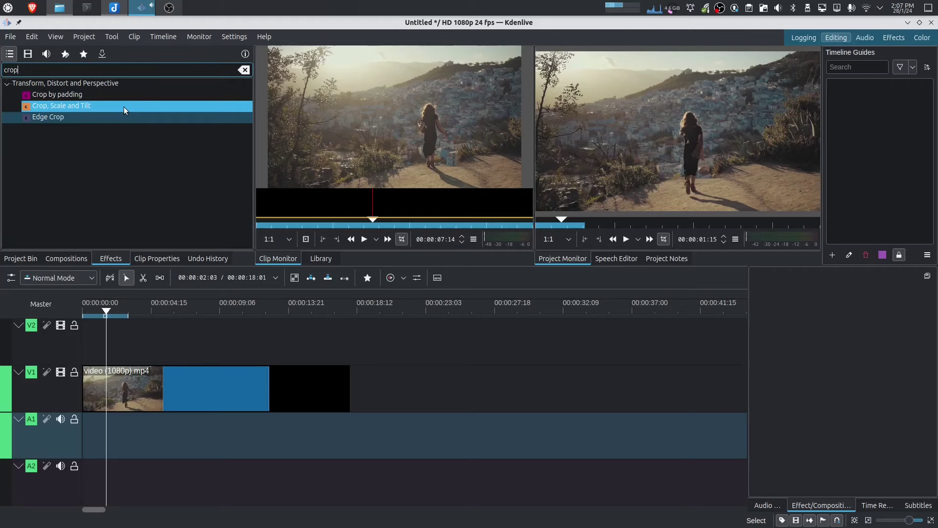
drag(120, 105, 174, 386)
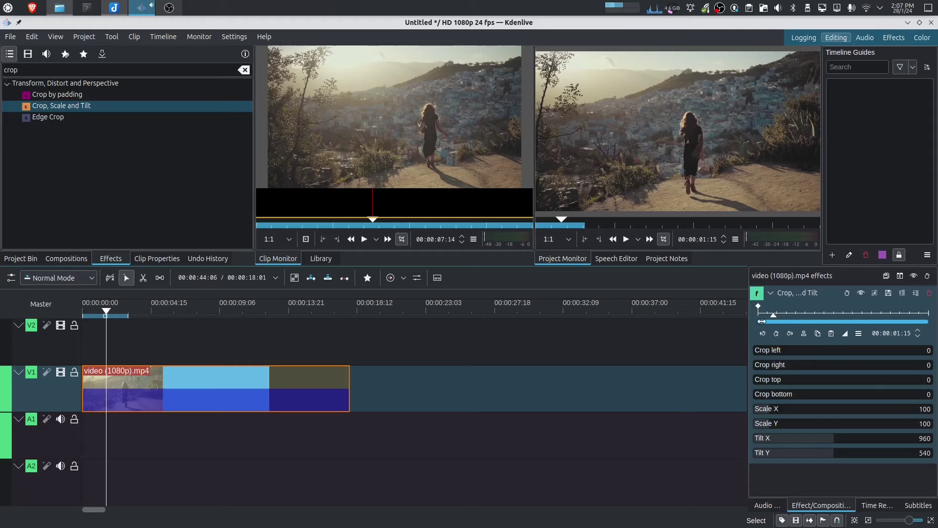
key(Home)
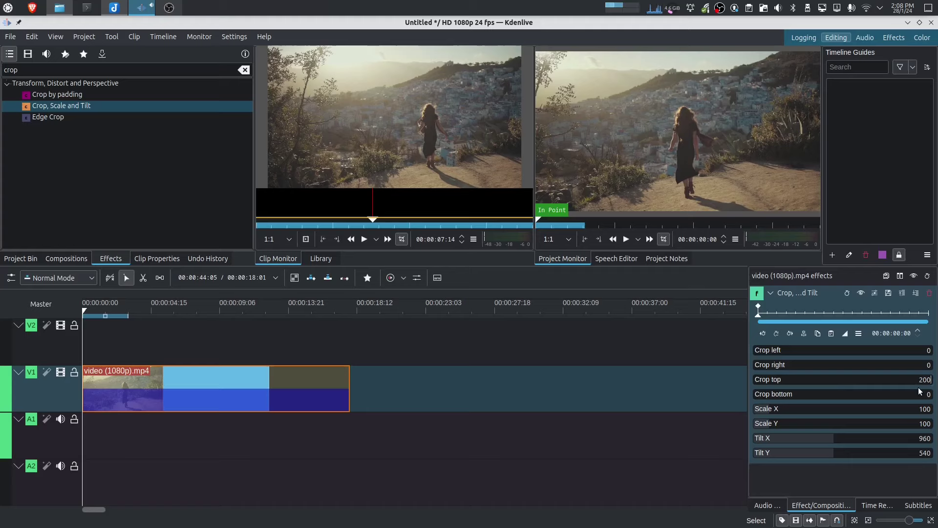
Step: Set Crop top and Crop bottom to 200 at the start of the walking-woman clip
key(Return)
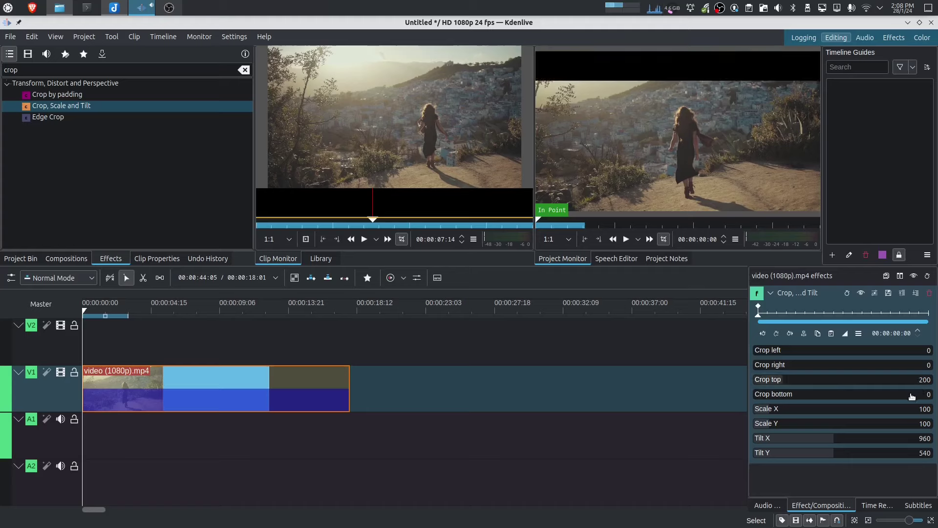
click(924, 394)
text(200)
key(Return)
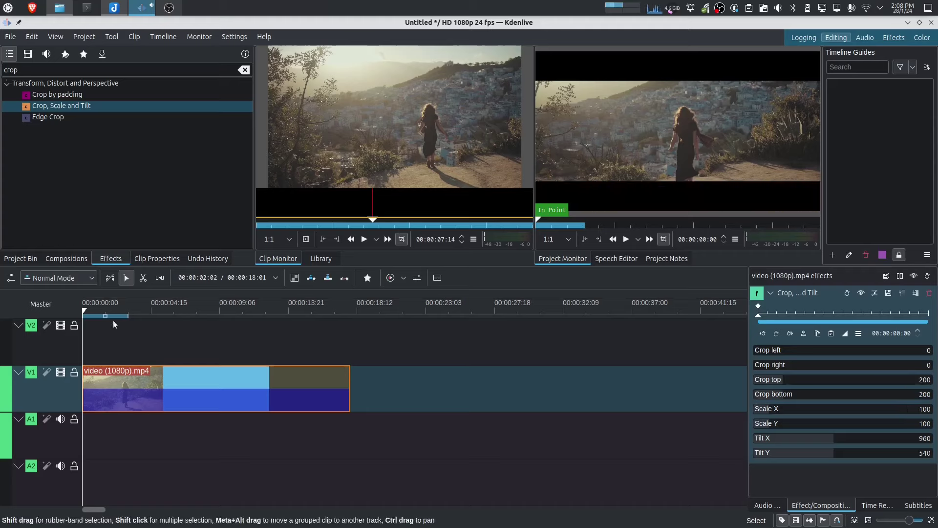
Step: Play to 00:00:04:00 and add a second crop keyframe there
click(626, 238)
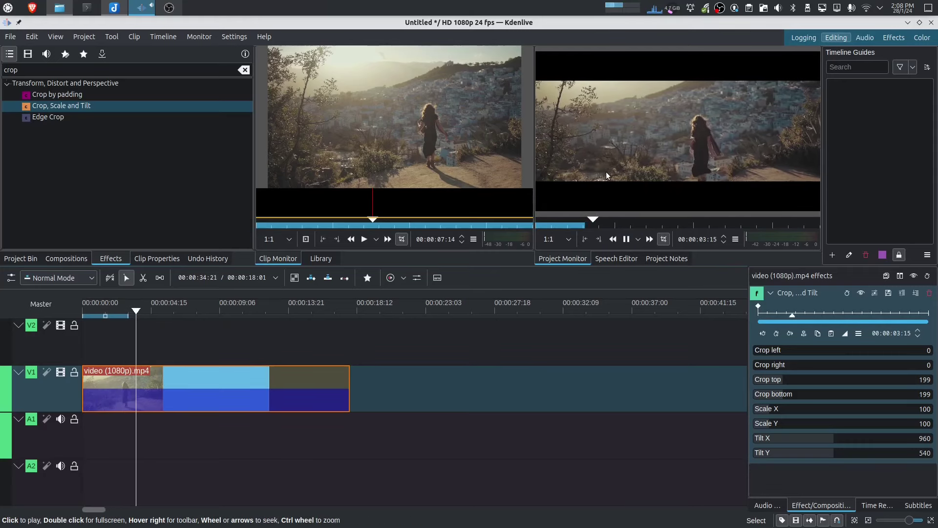
click(704, 128)
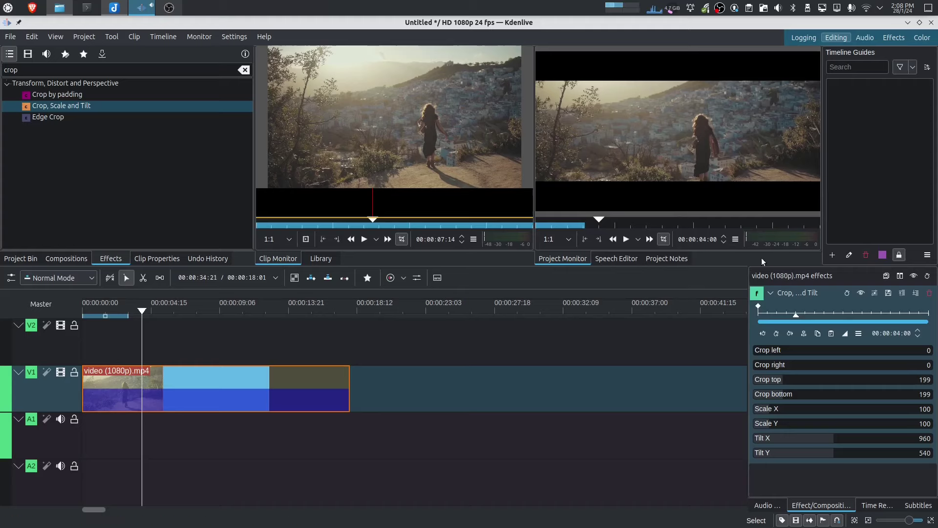
click(776, 334)
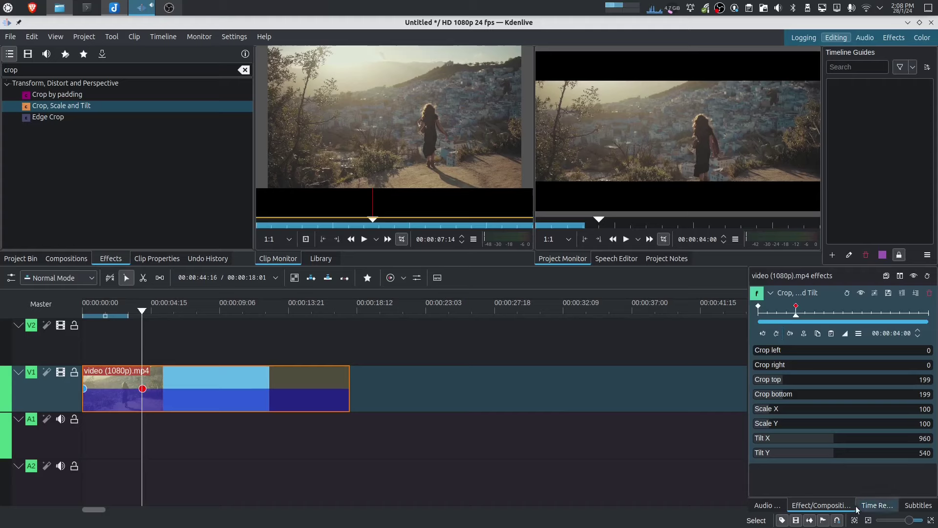
Step: Set Crop top and Crop bottom to 0 at the 00:00:04:00 keyframe
click(759, 334)
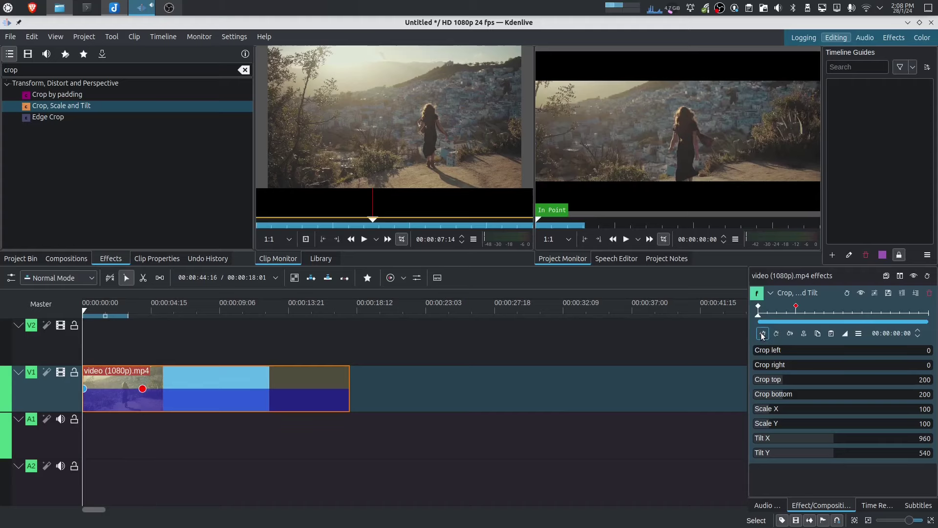
click(790, 334)
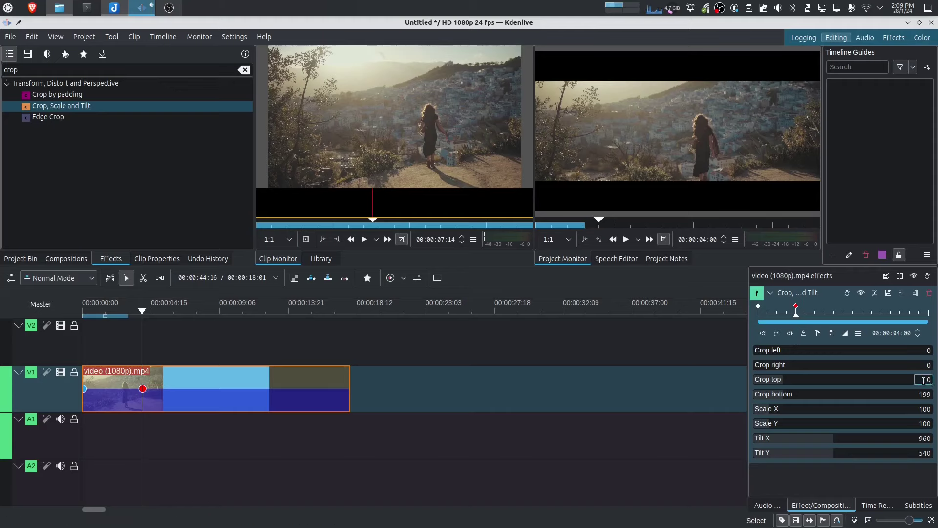
key(Return)
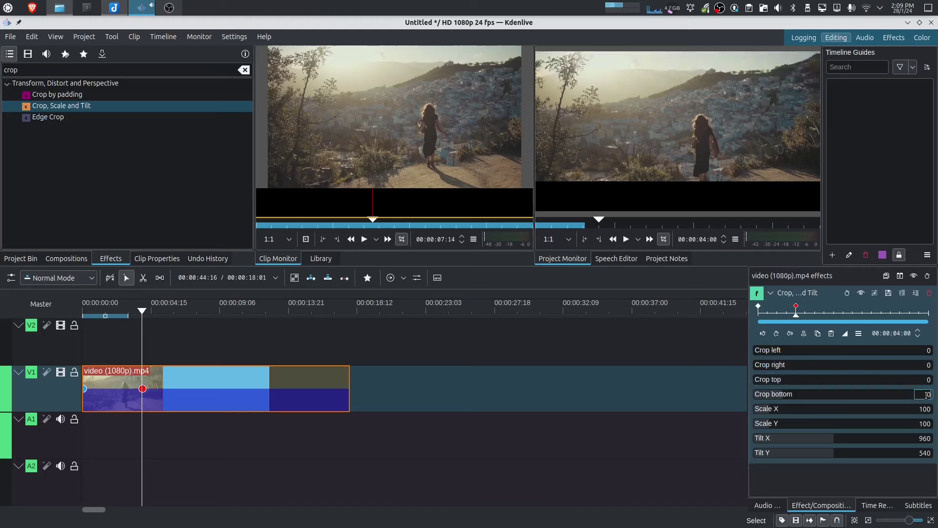
key(Return)
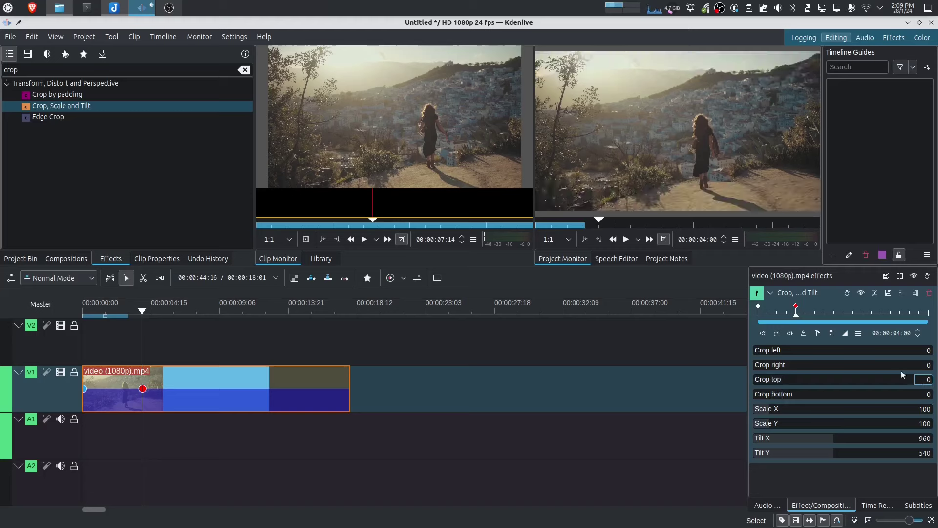
Step: Play the letterbox-to-full-frame reveal from the first keyframe, then scroll down the page
click(763, 332)
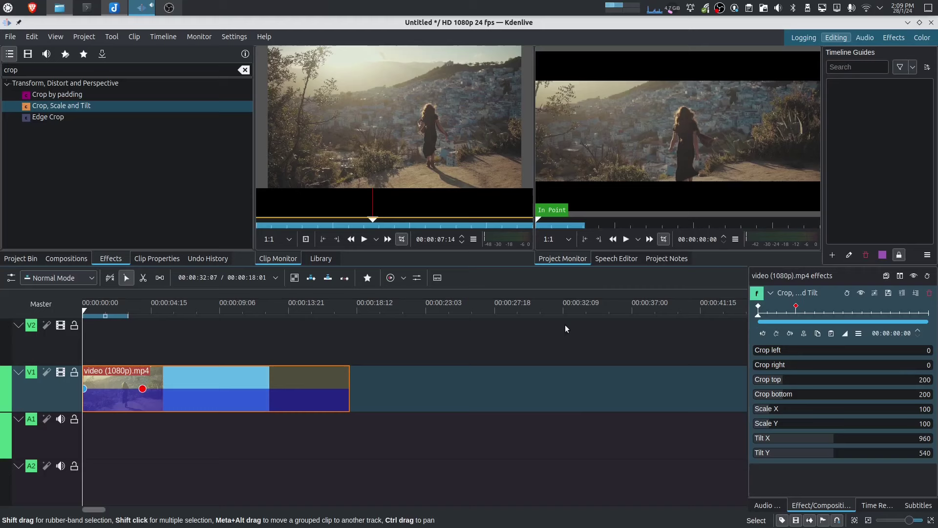
click(625, 240)
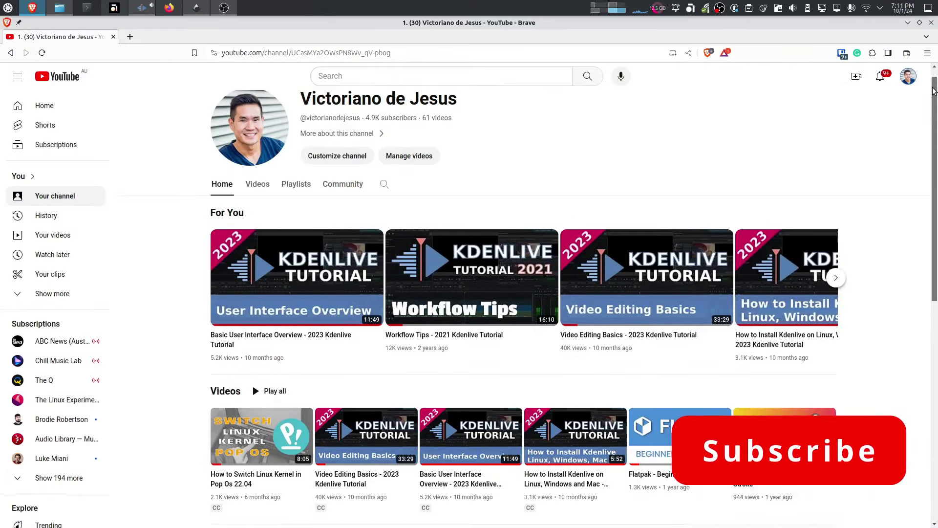
scroll(932, 97, down, 1)
drag(932, 97, 932, 169)
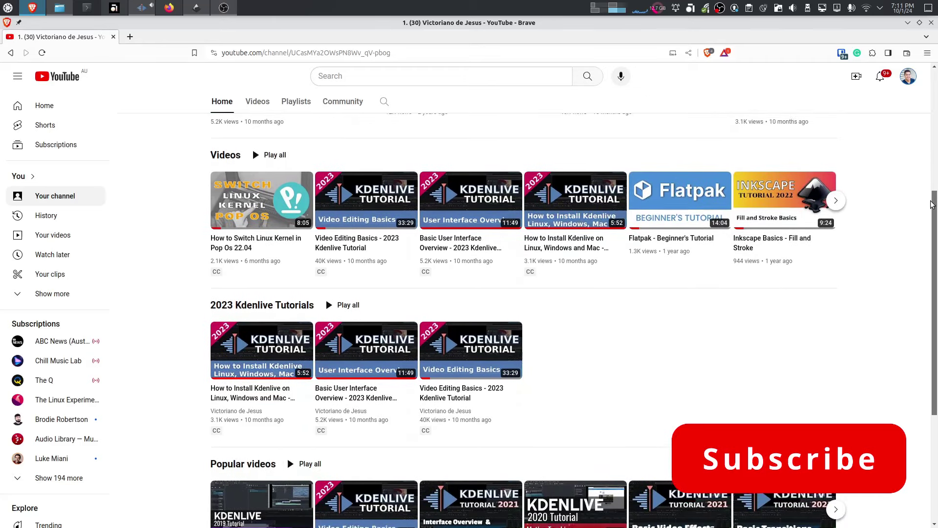